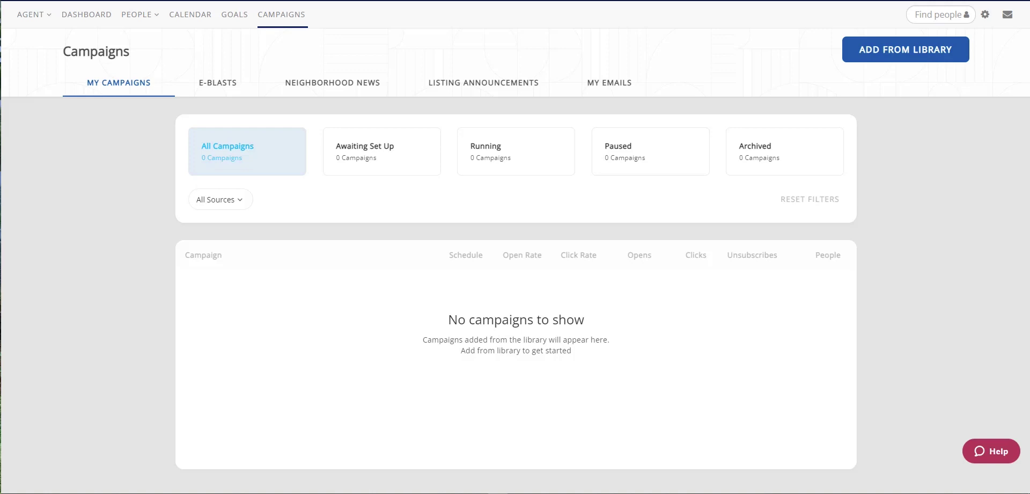
Show the E-Blasts list, which holds only the archived 'My E-Blast'
{"action": "left_click", "coordinate": [218, 88]}
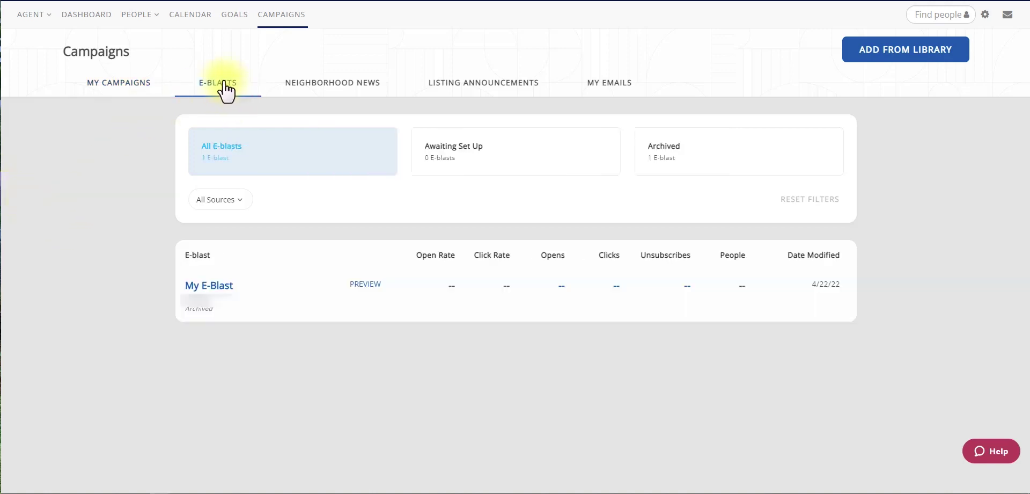
Add the 'Start A New E-Blast Here' library template to campaigns, then close the library
{"action": "left_click", "coordinate": [917, 68]}
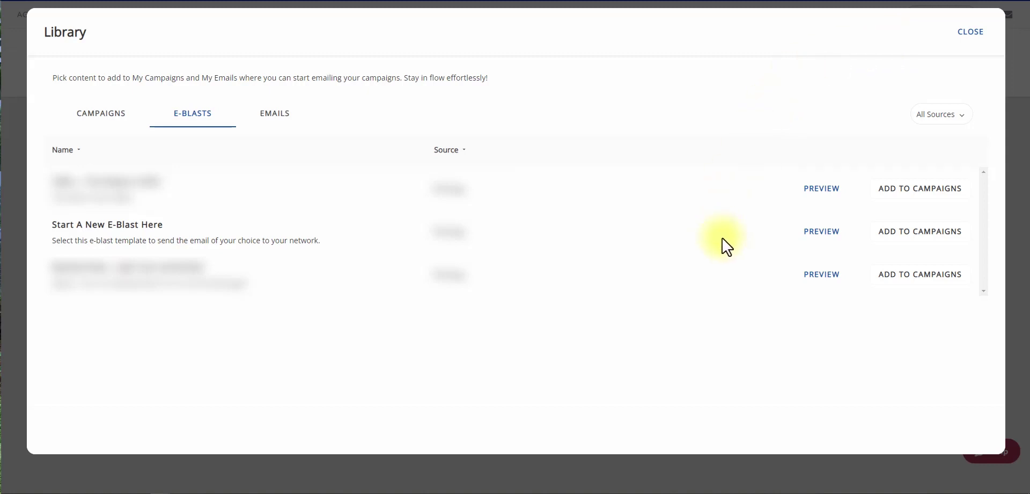
{"action": "left_click", "coordinate": [942, 239]}
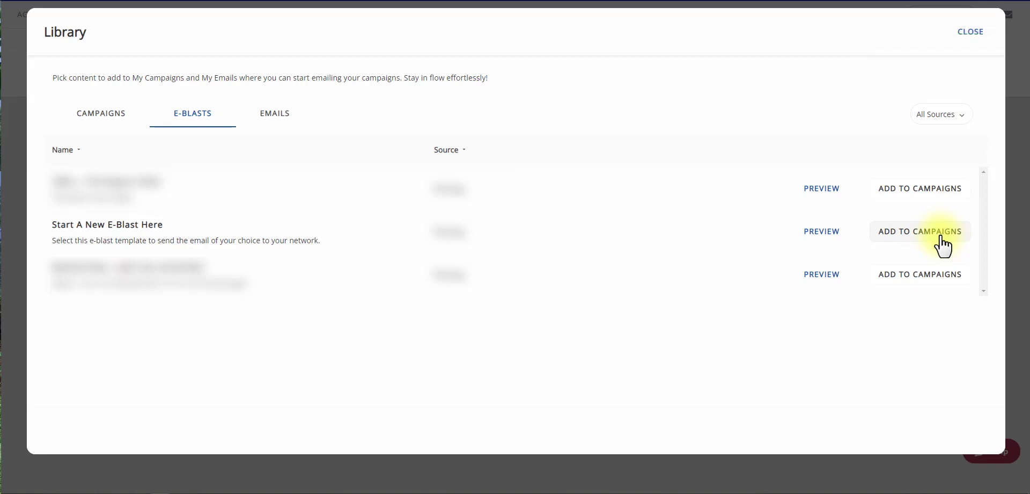
{"action": "left_click", "coordinate": [979, 45]}
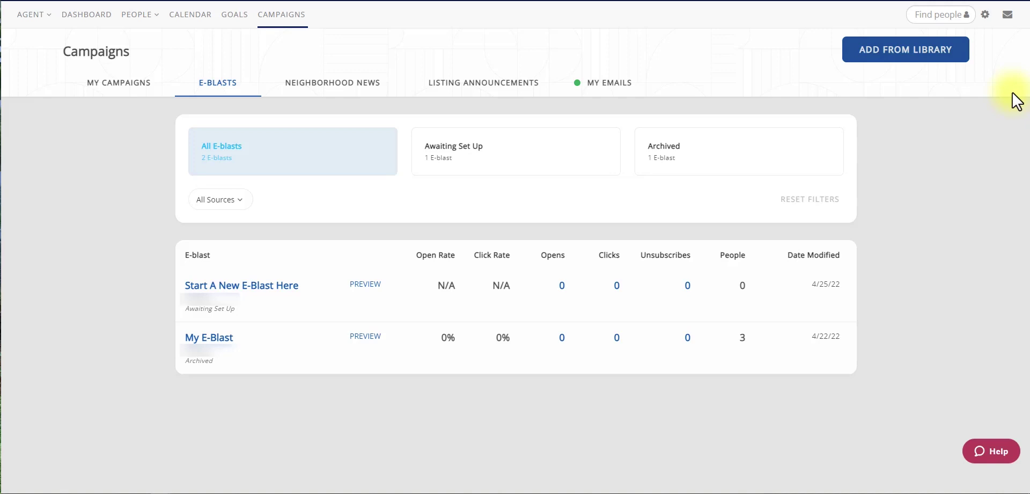
Open the setup page of the 'Start A New E-Blast Here' e-blast
{"action": "left_click", "coordinate": [251, 293]}
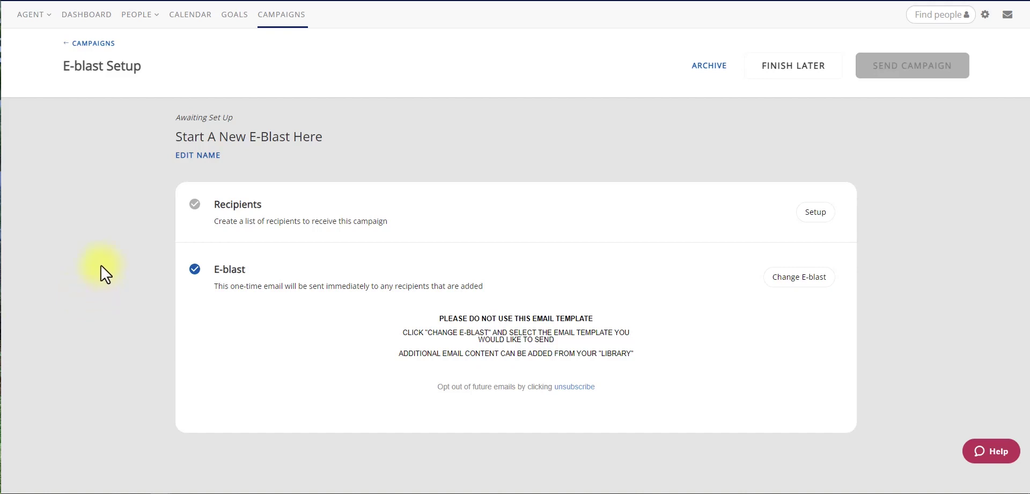
Return to Campaigns and bring up the e-blast's template email under My Emails
{"action": "left_click", "coordinate": [94, 44]}
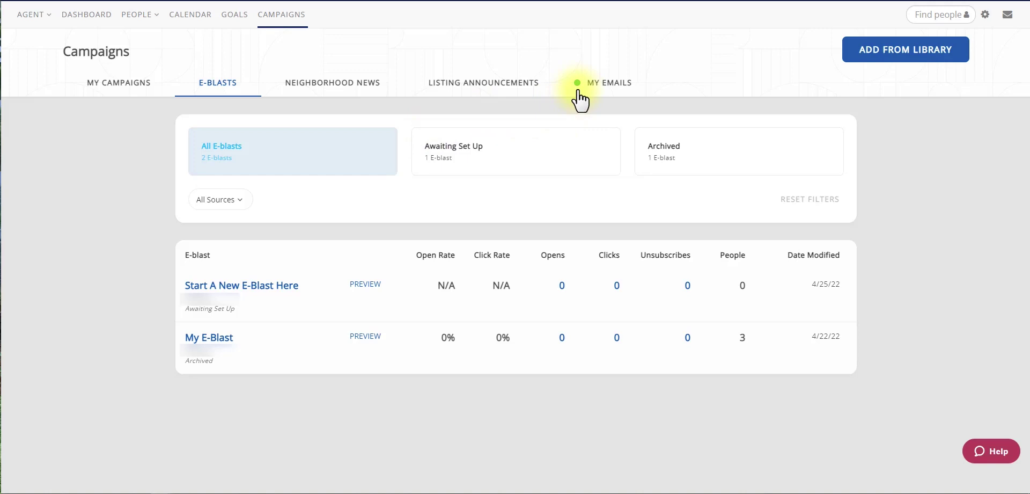
{"action": "left_click", "coordinate": [607, 90]}
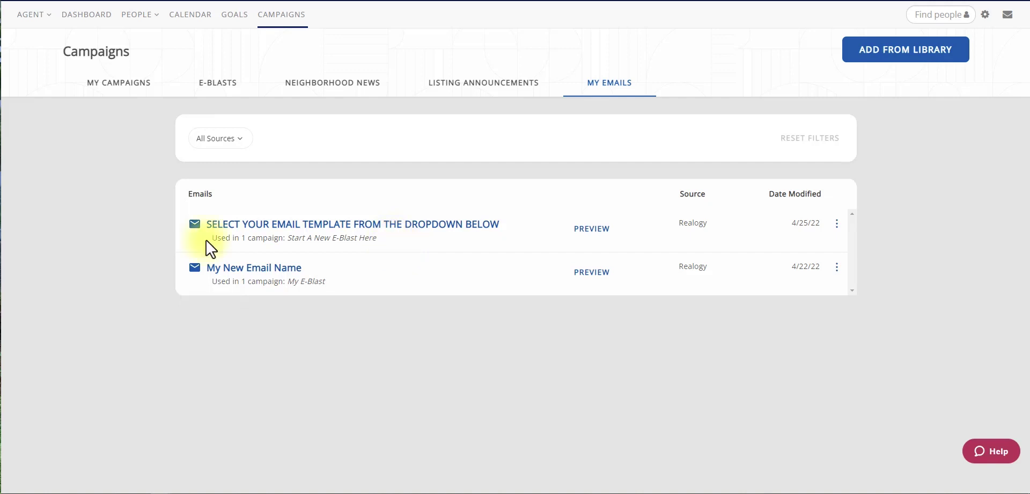
{"action": "left_click_drag", "start_coordinate": [212, 237], "coordinate": [382, 246]}
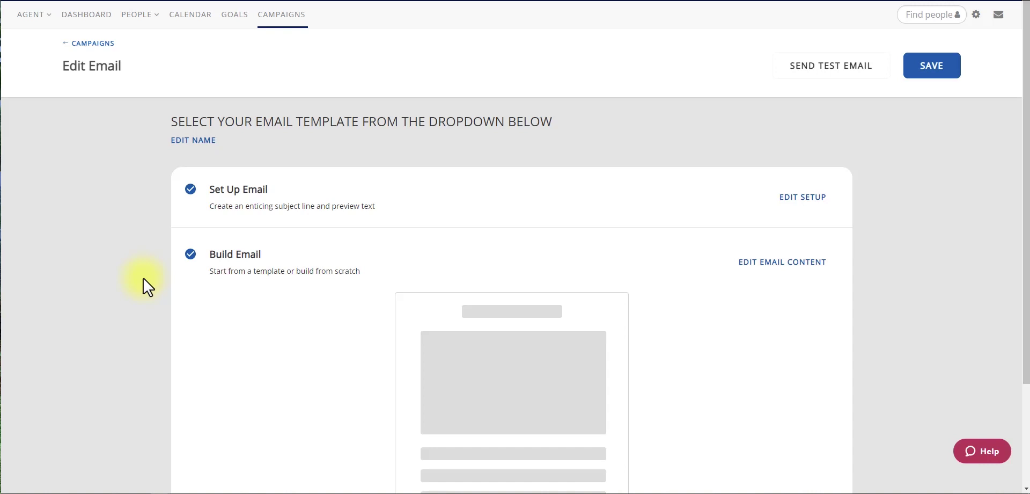
Rename the template email to 'My edited E-Blast Email' and save the name
{"action": "left_click", "coordinate": [187, 141]}
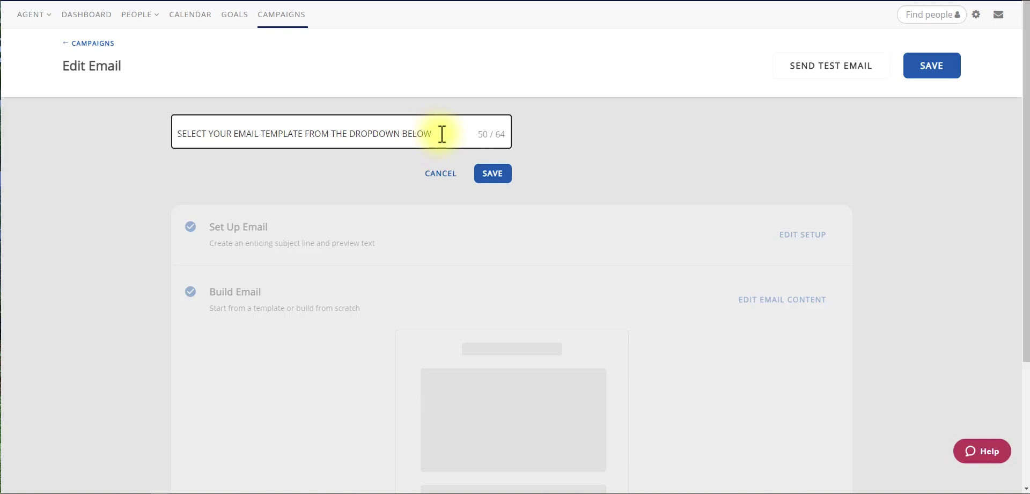
{"action": "left_click_drag", "start_coordinate": [441, 134], "coordinate": [165, 134]}
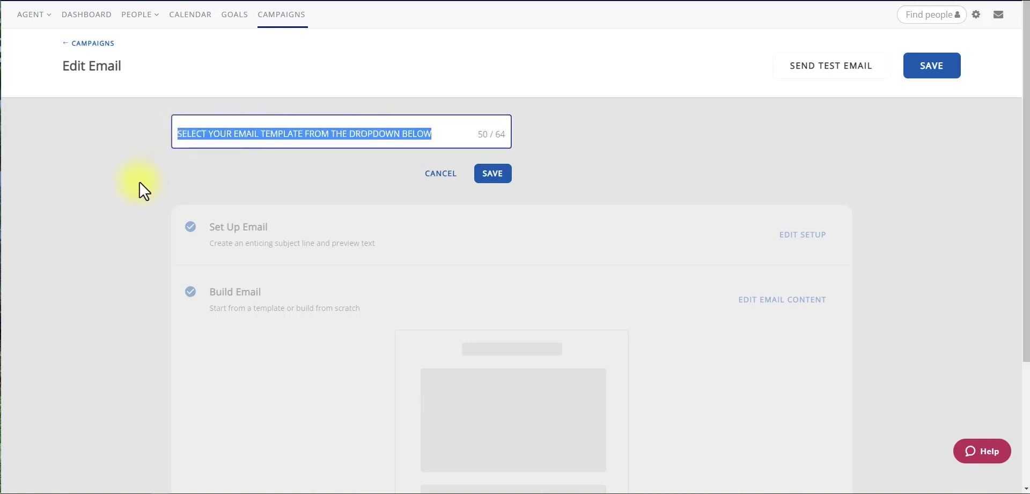
{"action": "type", "text": "My edi"}
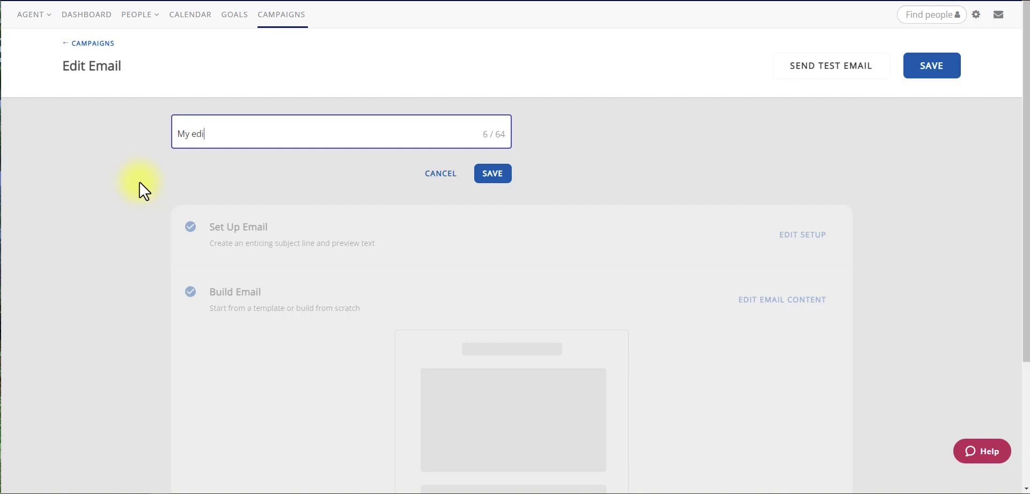
{"action": "type", "text": "ted E-Blast Email"}
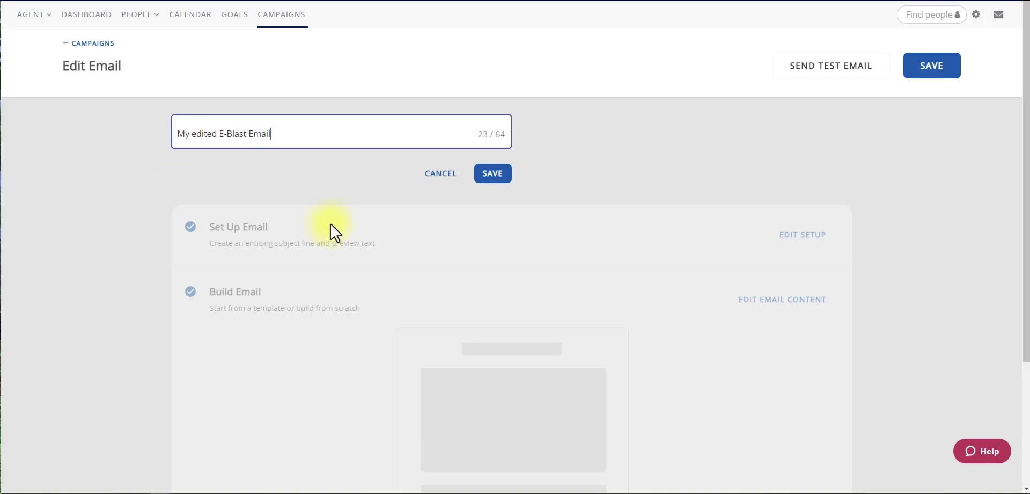
{"action": "left_click", "coordinate": [491, 176]}
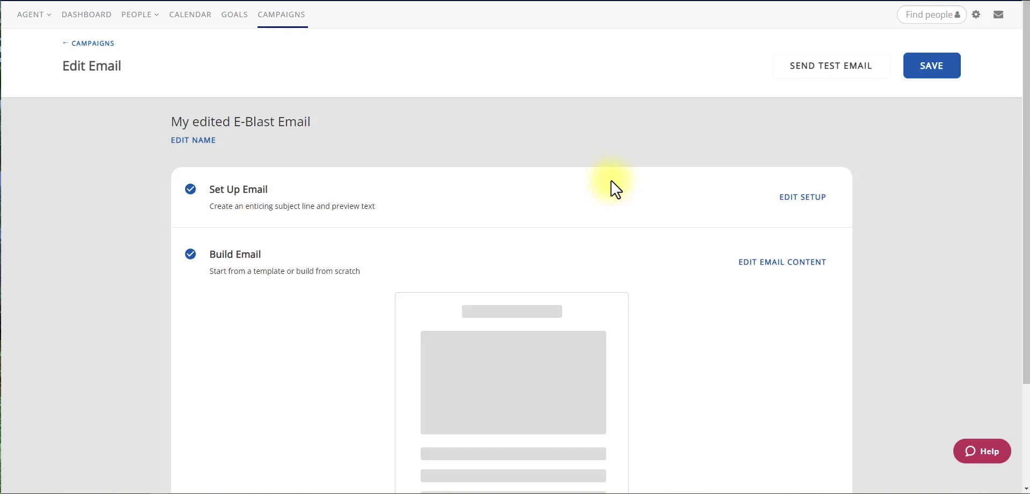
Set subject 'Open House this Weekend!' and preview text 'Open house this Saturday at 123 Main Street!'
{"action": "left_click", "coordinate": [797, 204]}
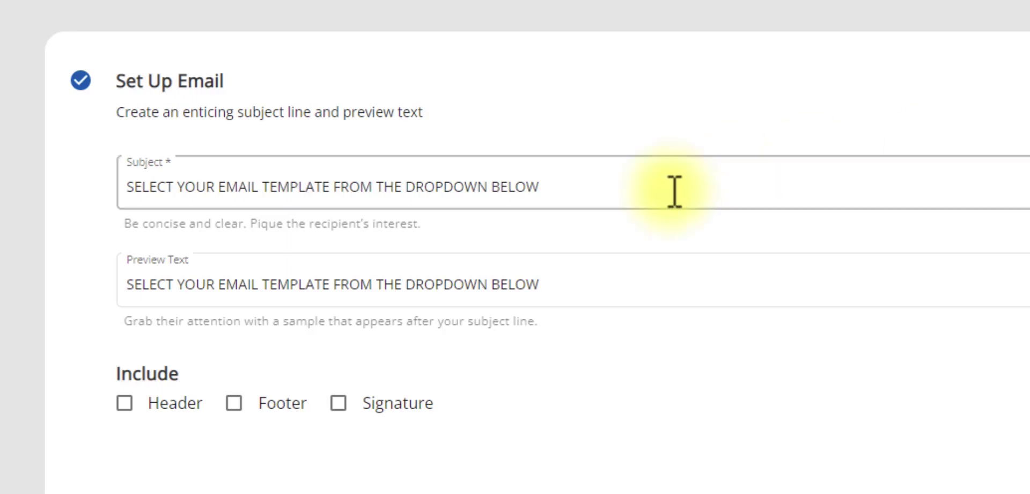
{"action": "left_click_drag", "start_coordinate": [573, 184], "coordinate": [51, 201]}
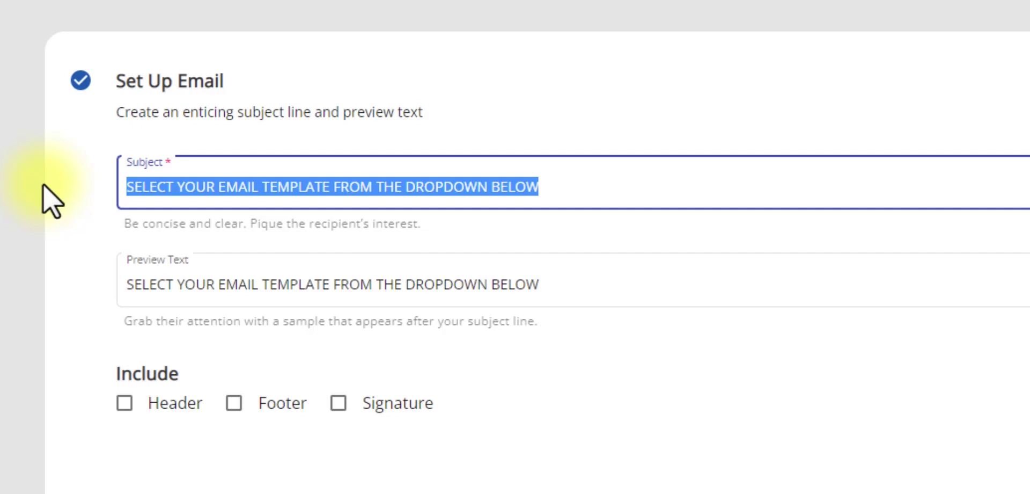
{"action": "type", "text": "Open "}
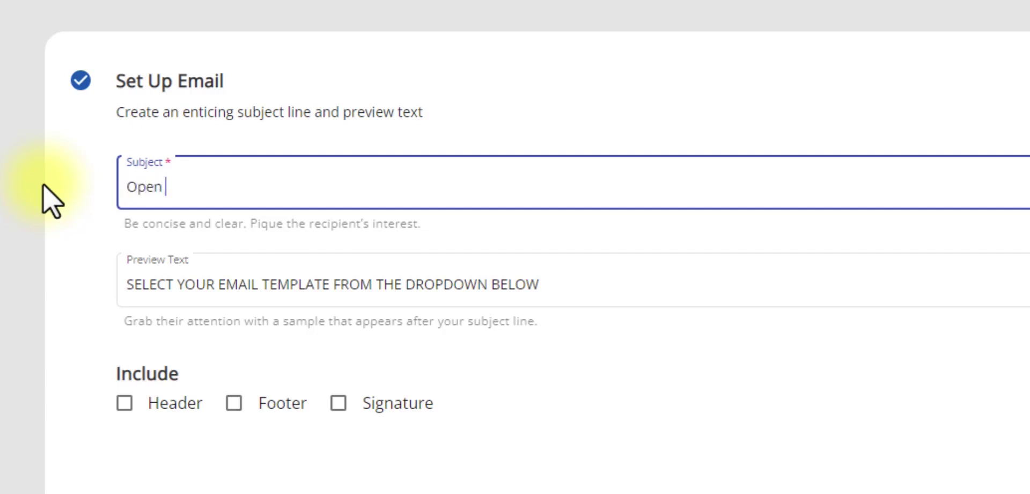
{"action": "type", "text": "House this We"}
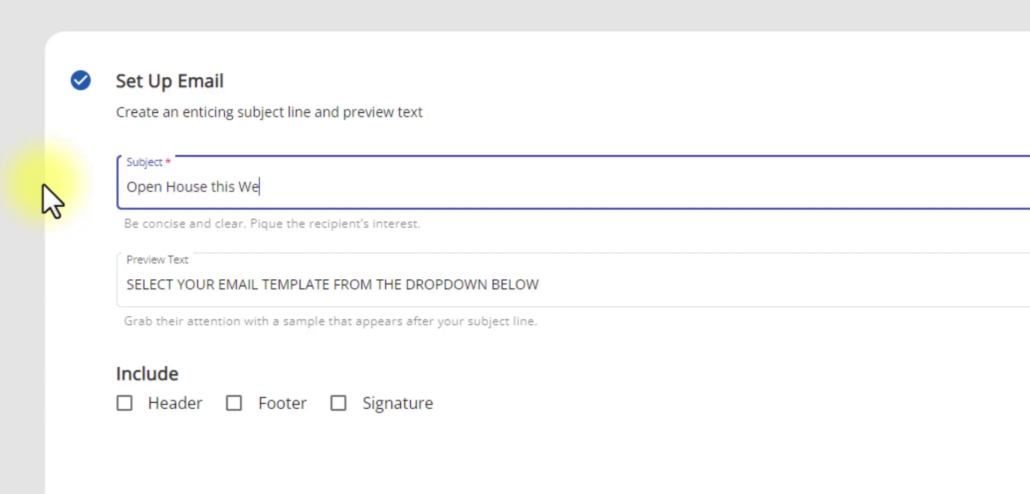
{"action": "type", "text": "ekend!"}
{"action": "left_click", "coordinate": [129, 287]}
{"action": "left_click_drag", "start_coordinate": [129, 287], "coordinate": [615, 288]}
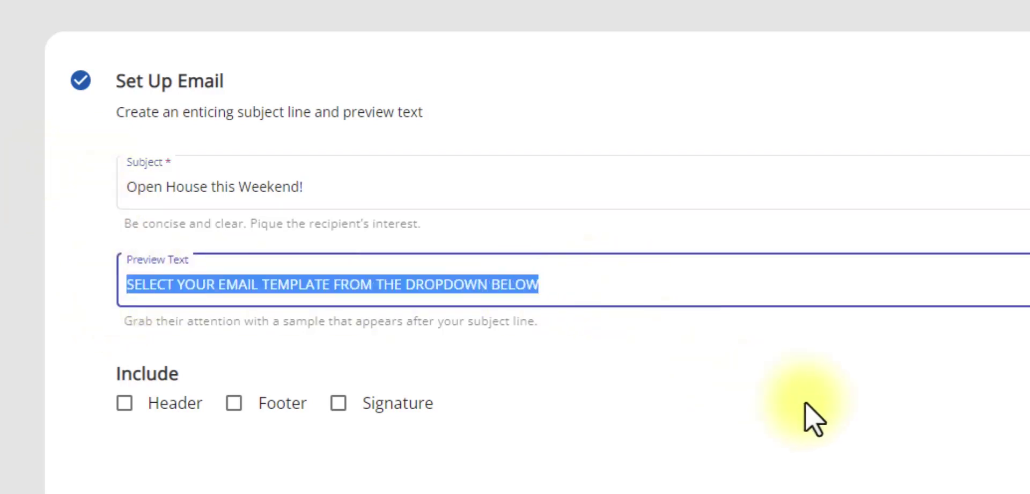
{"action": "type", "text": "Op"}
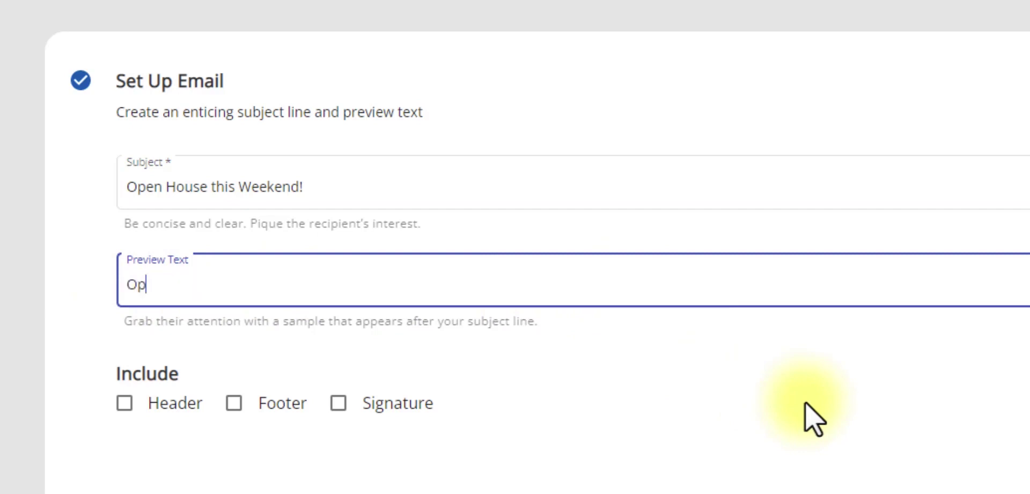
{"action": "type", "text": "en house"}
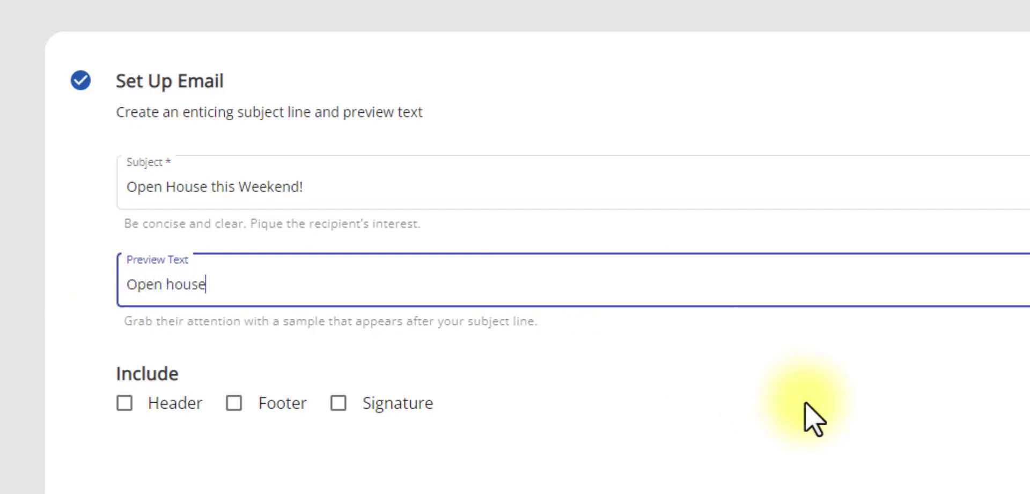
{"action": "type", "text": " this Saturday "}
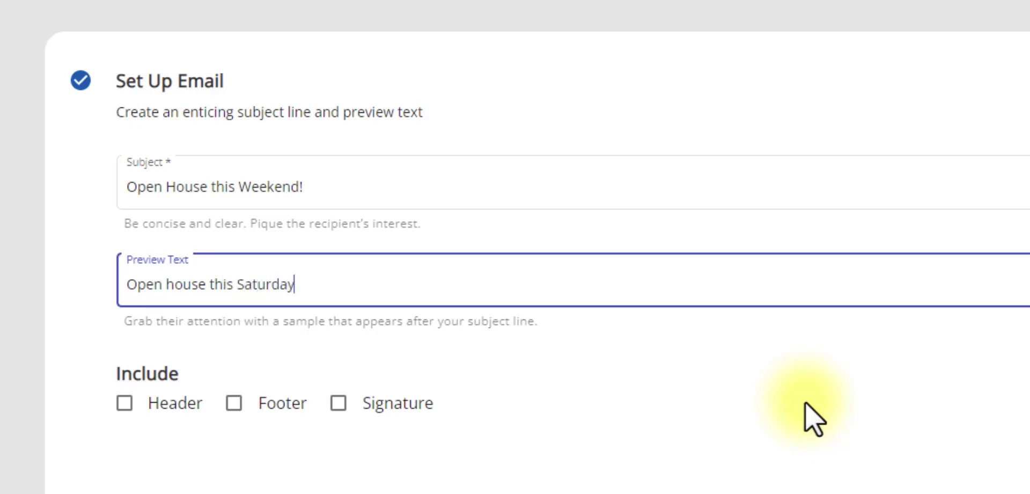
{"action": "type", "text": "at 123 Main Street"}
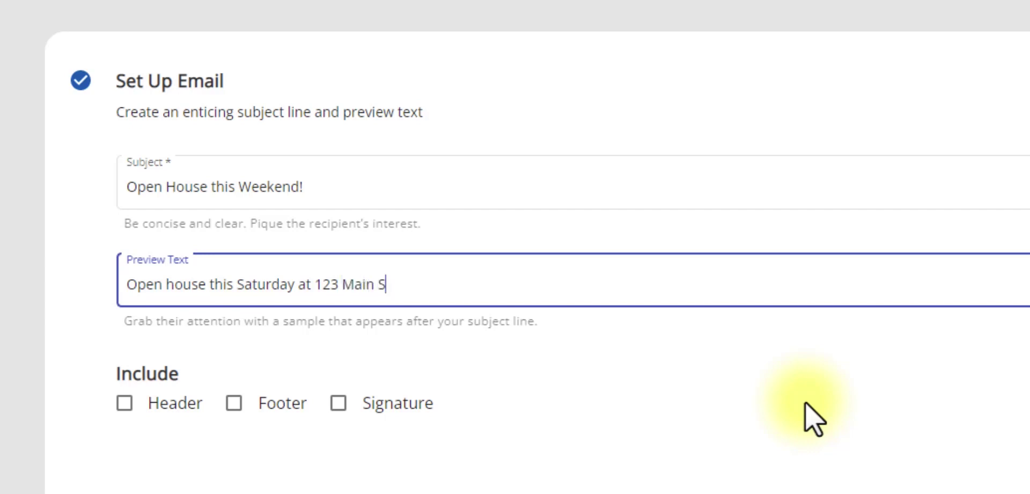
{"action": "type", "text": "!"}
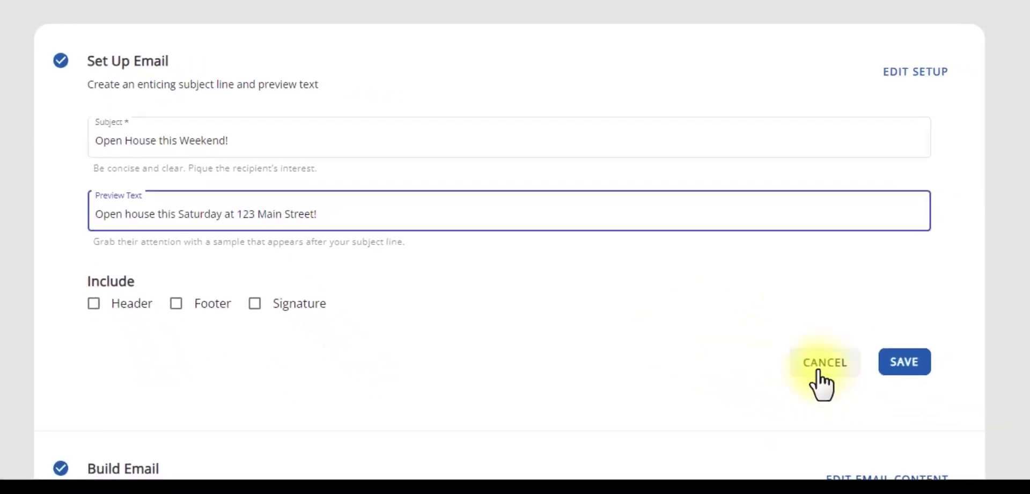
{"action": "left_click", "coordinate": [899, 365]}
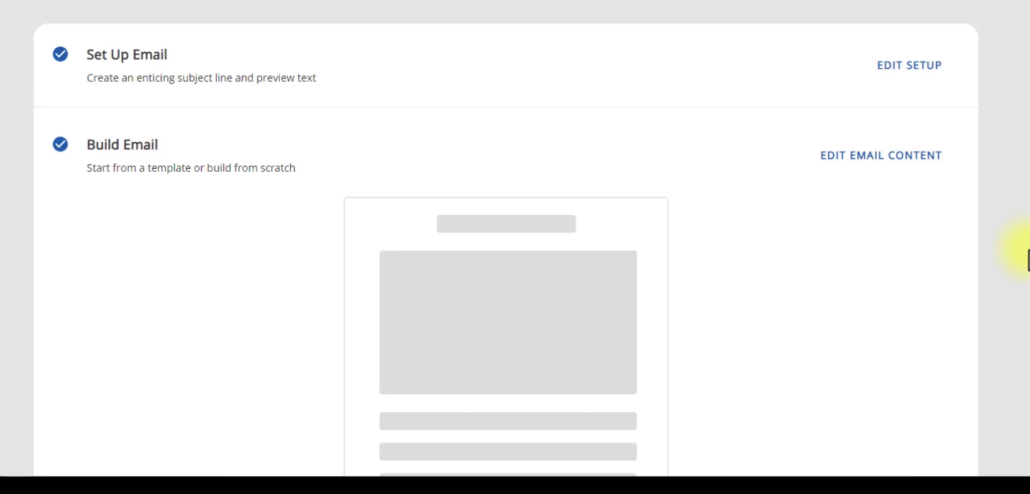
Open the email's content builder showing the placeholder template text
{"action": "left_click", "coordinate": [892, 154]}
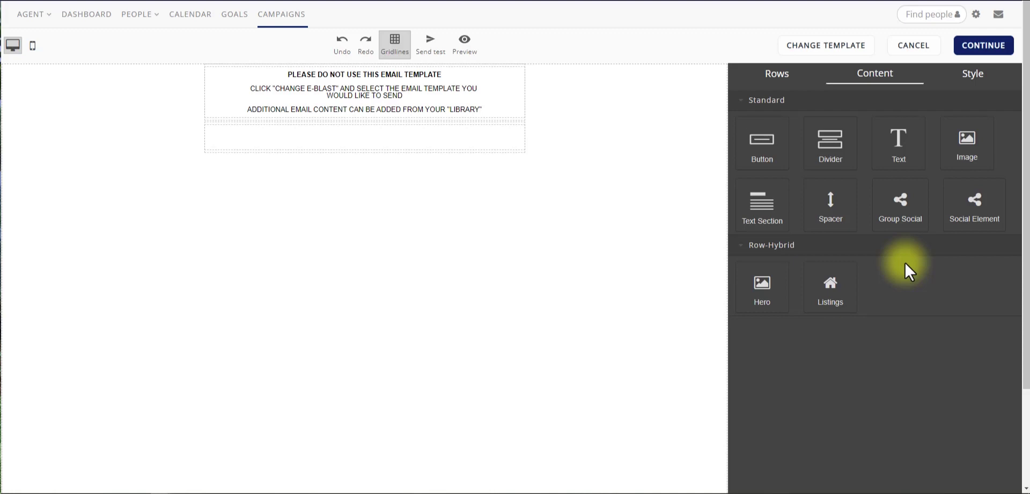
Select the placeholder template wording in the text block, then deselect it
{"action": "left_click", "coordinate": [497, 106]}
{"action": "left_click", "coordinate": [489, 102]}
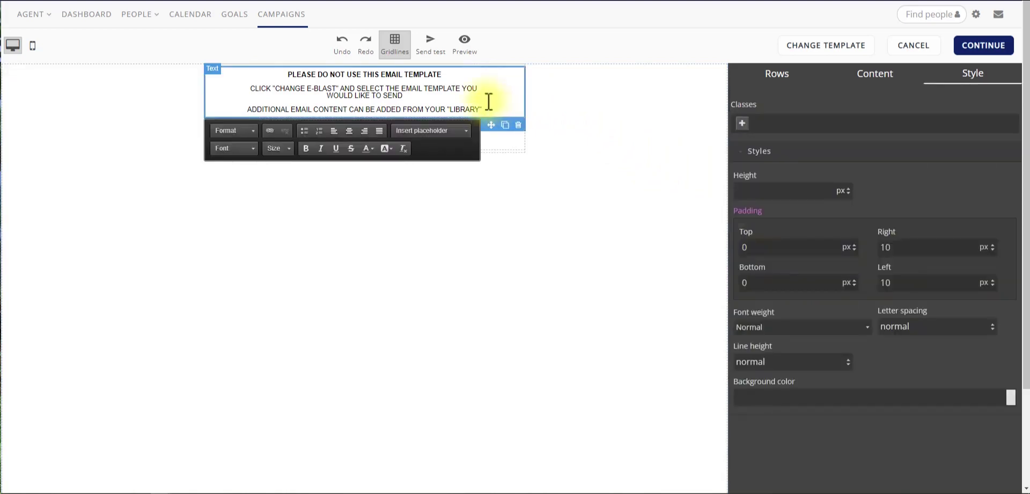
{"action": "left_click_drag", "start_coordinate": [488, 107], "coordinate": [297, 74]}
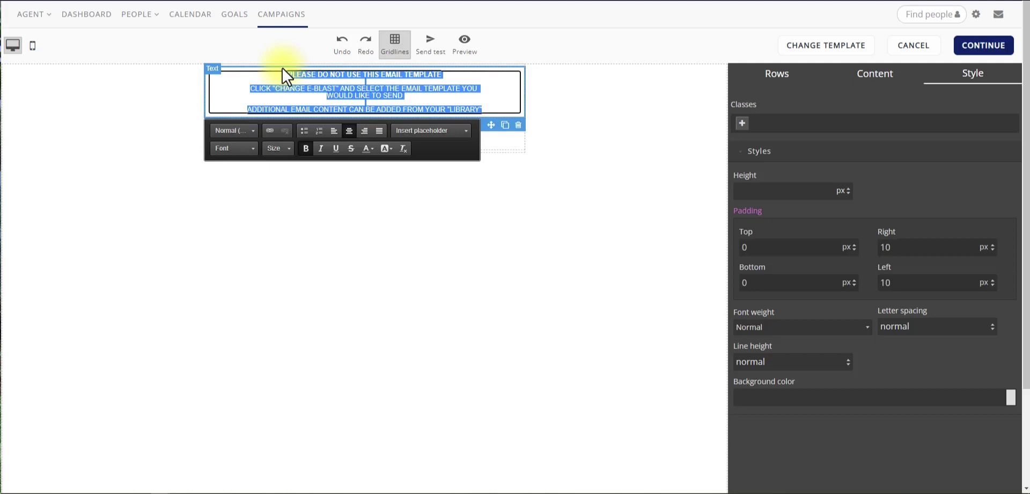
{"action": "left_click", "coordinate": [669, 115]}
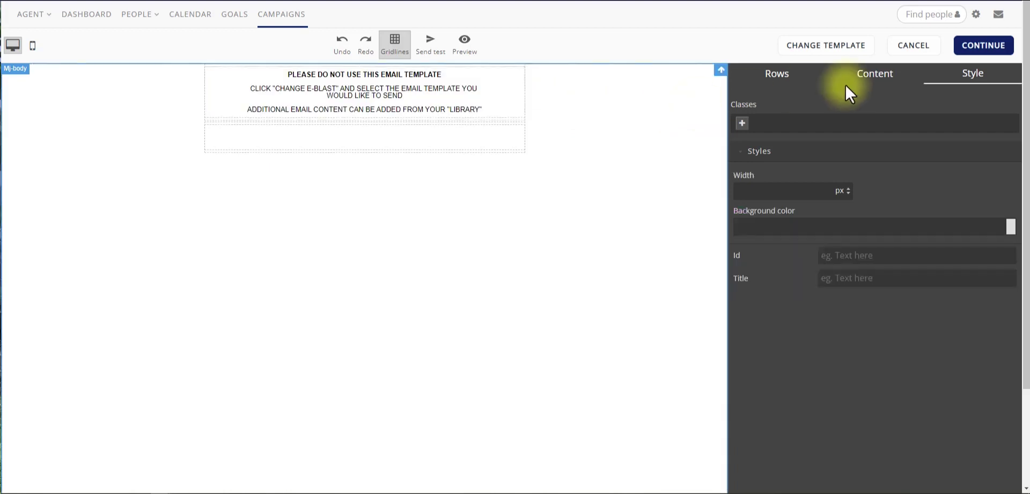
Add a three-column row below the template and put a divider in its first column
{"action": "left_click", "coordinate": [871, 80]}
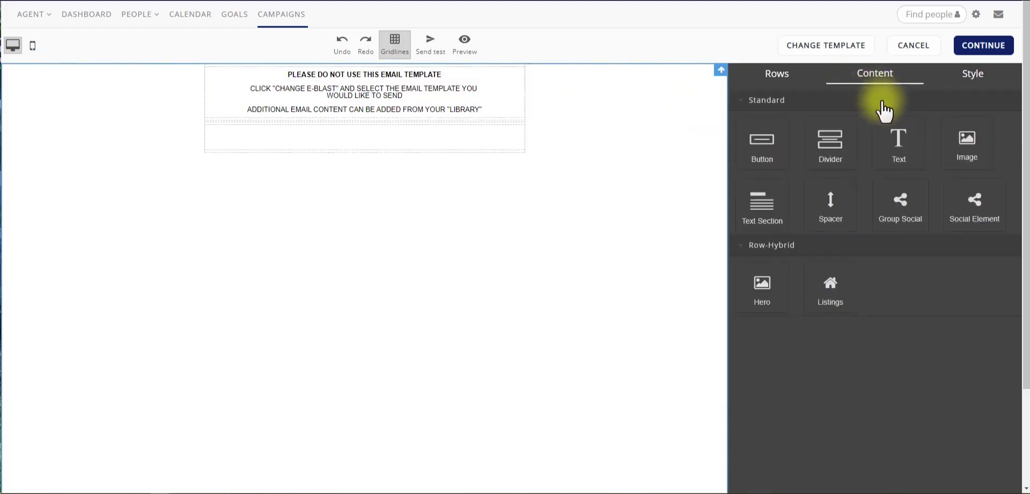
{"action": "left_click", "coordinate": [781, 81]}
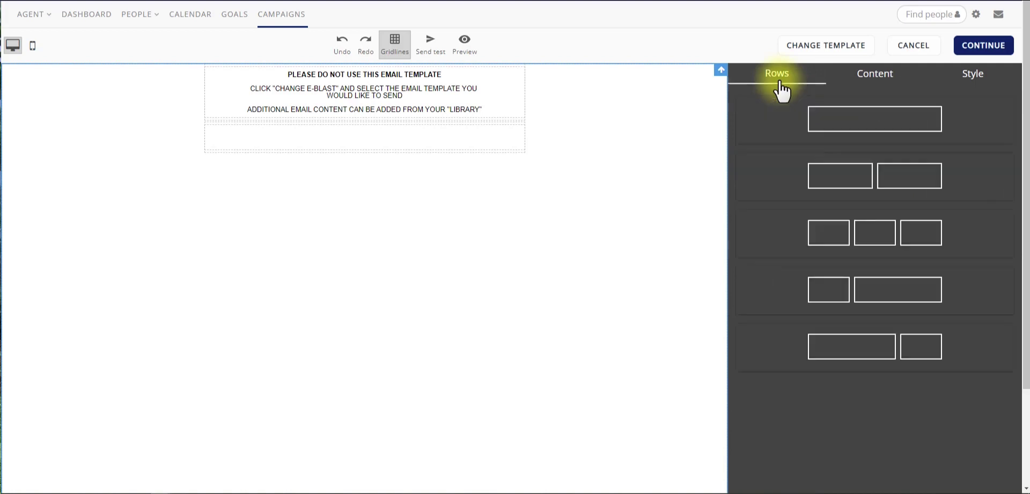
{"action": "left_click", "coordinate": [852, 92]}
{"action": "left_click", "coordinate": [983, 91]}
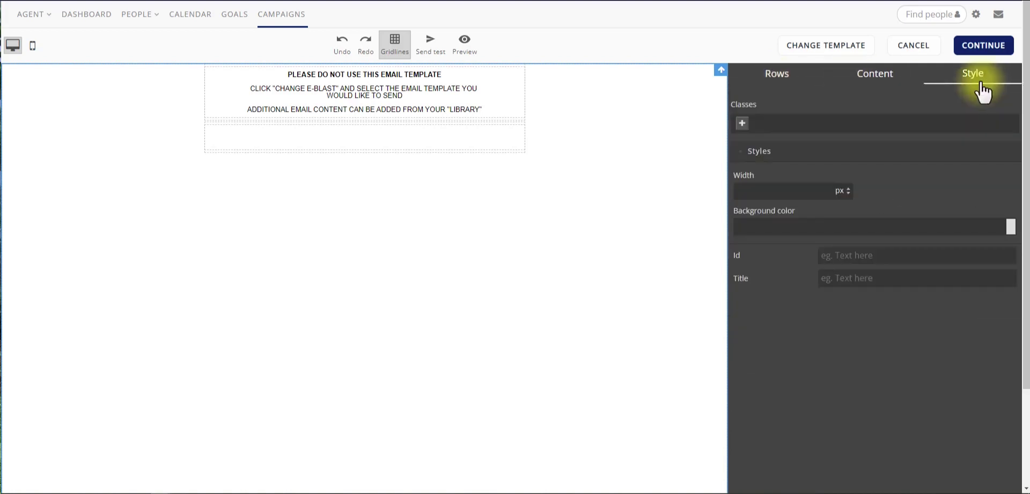
{"action": "left_click", "coordinate": [795, 83]}
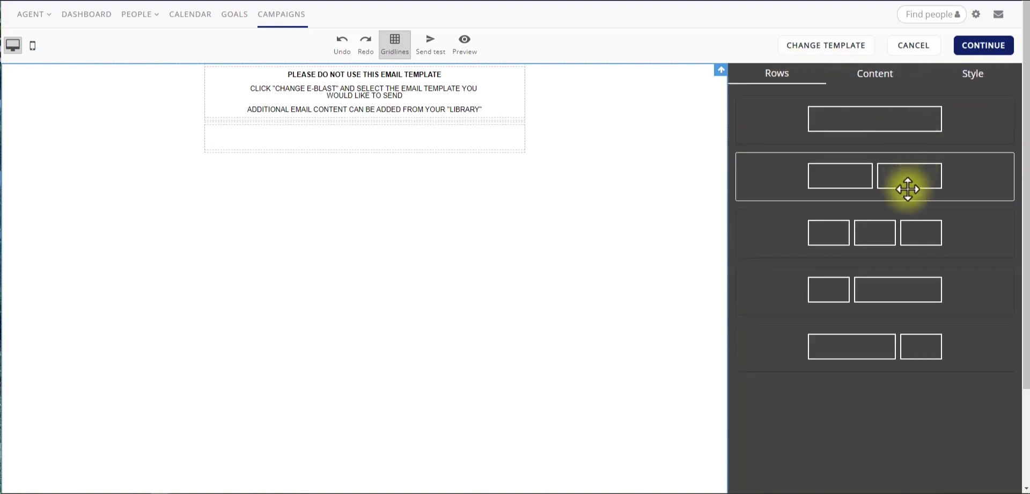
{"action": "left_click_drag", "start_coordinate": [920, 243], "coordinate": [443, 220]}
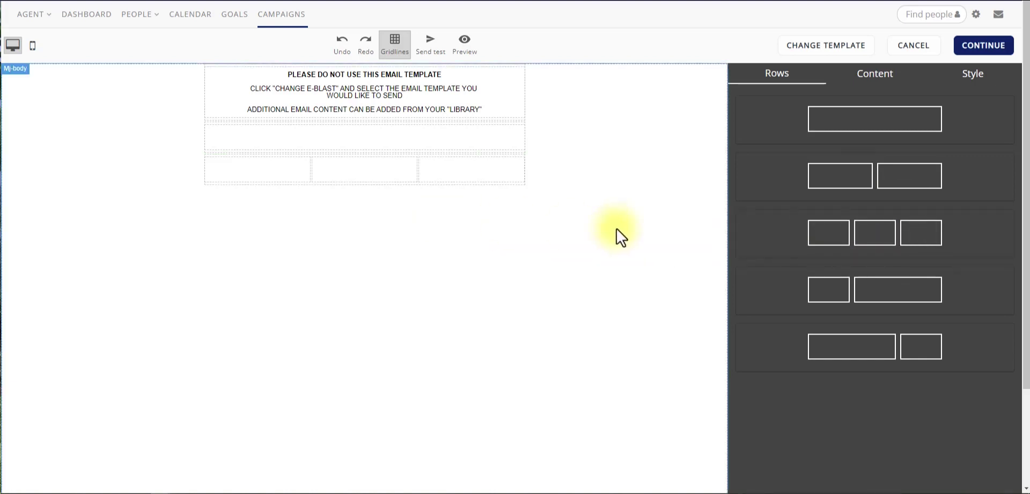
{"action": "left_click", "coordinate": [886, 82]}
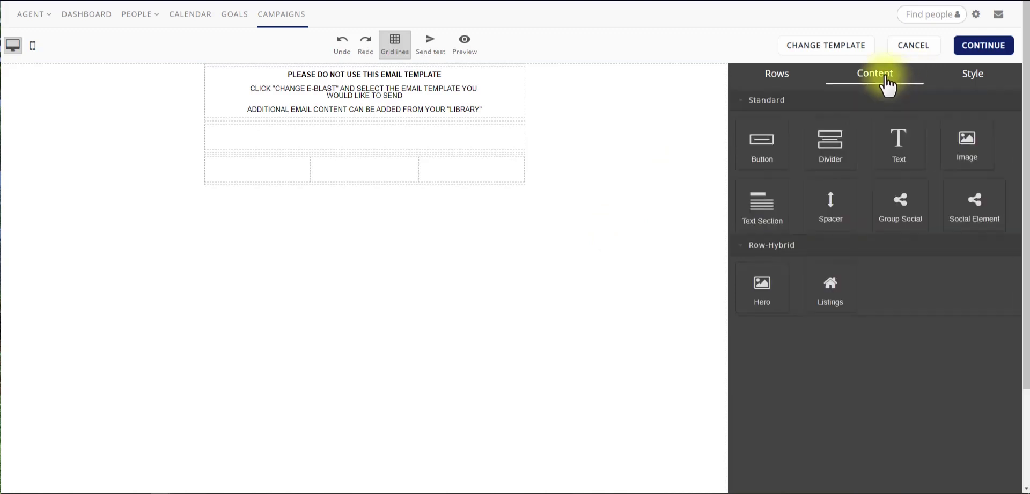
{"action": "left_click_drag", "start_coordinate": [834, 142], "coordinate": [265, 175]}
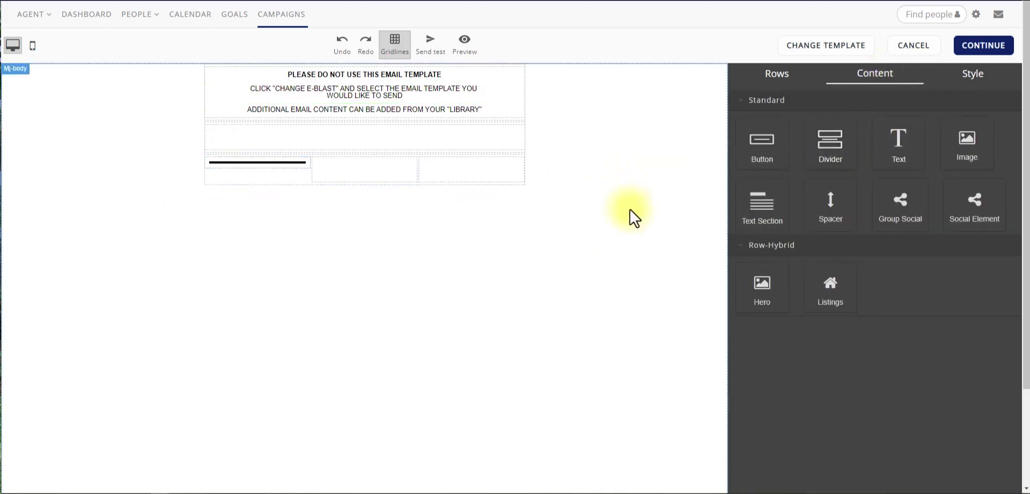
Add a text block under the divider and an image placeholder in the middle column
{"action": "left_click_drag", "start_coordinate": [899, 150], "coordinate": [247, 168]}
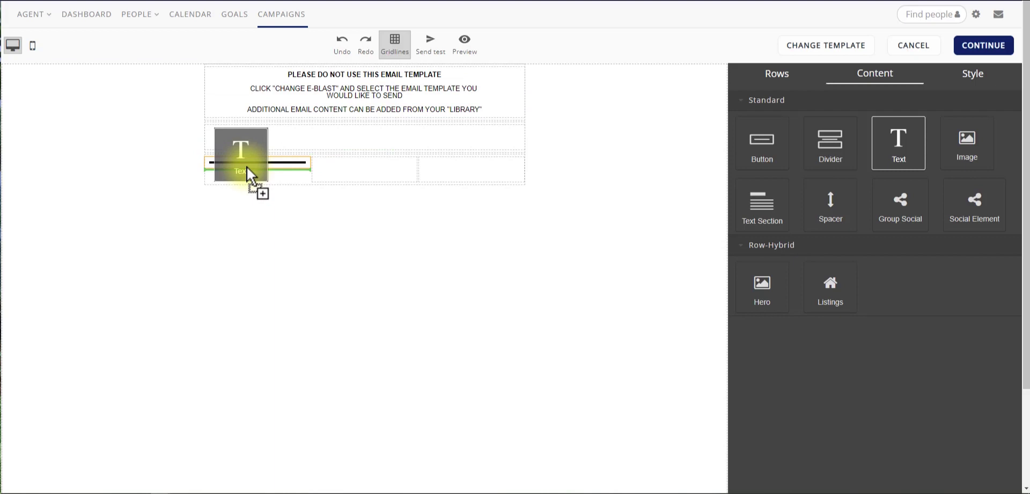
{"action": "left_click_drag", "start_coordinate": [246, 166], "coordinate": [270, 169]}
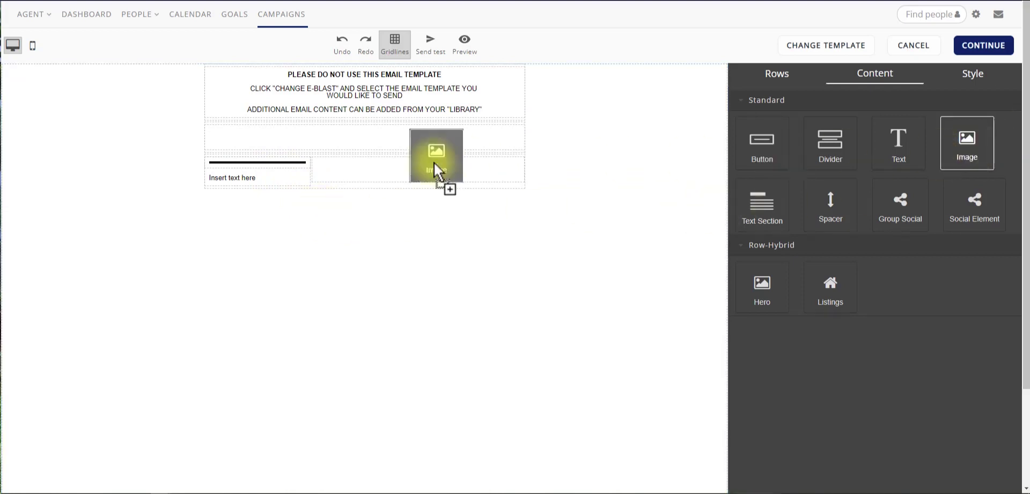
{"action": "left_click_drag", "start_coordinate": [433, 163], "coordinate": [370, 168]}
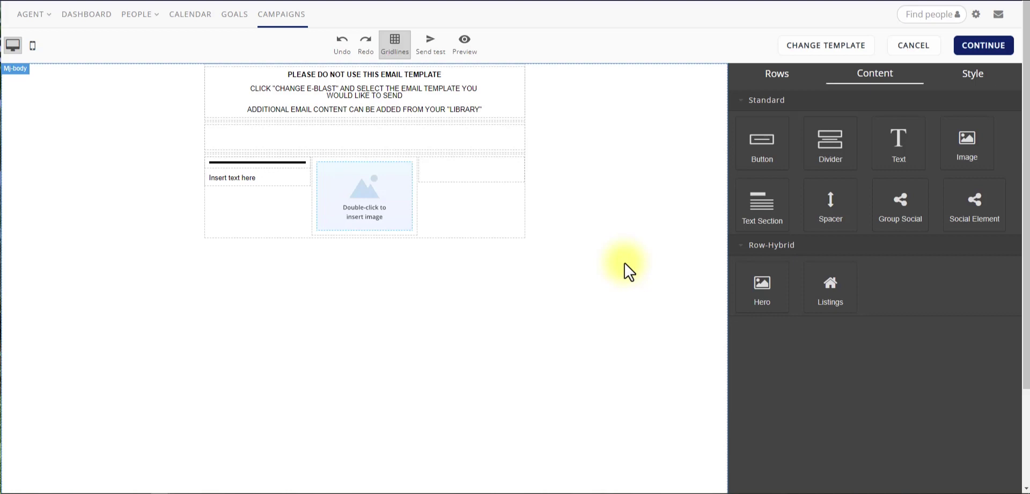
Replace the layout with the Event template, 'Semi-Annual Doggy Spa Day!', confirming the change
{"action": "left_click", "coordinate": [829, 47]}
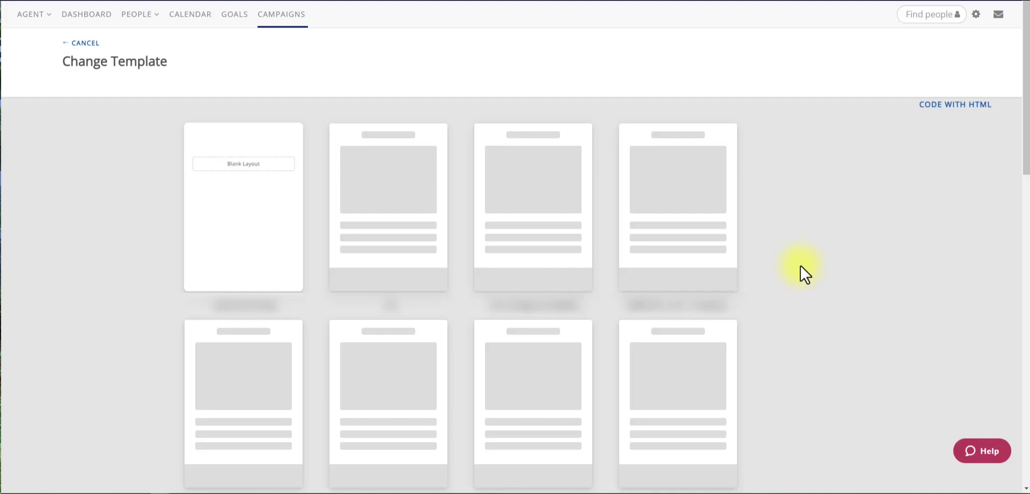
{"action": "scroll", "coordinate": [804, 273], "scroll_direction": "down", "scroll_amount": 7}
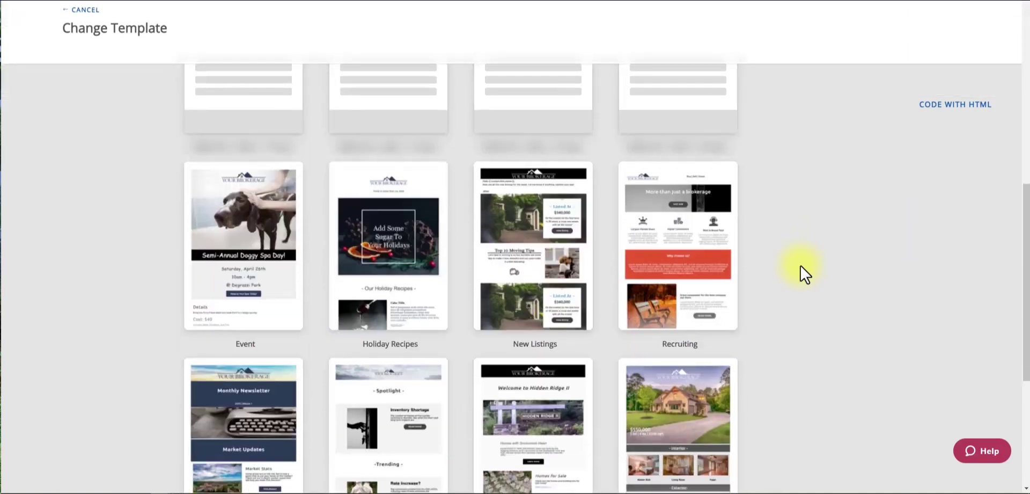
{"action": "scroll", "coordinate": [805, 274], "scroll_direction": "down", "scroll_amount": 3}
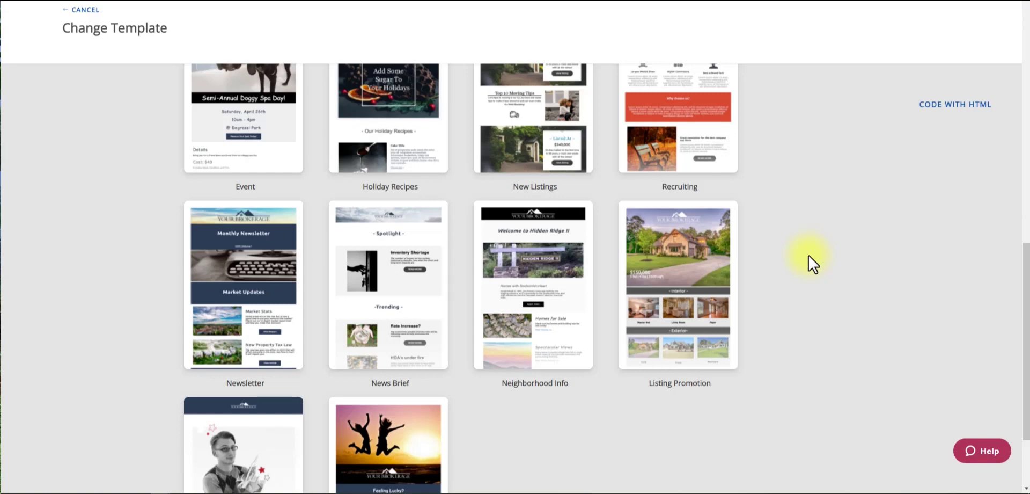
{"action": "mouse_move", "coordinate": [244, 122]}
{"action": "scroll", "coordinate": [246, 171], "scroll_direction": "up", "scroll_amount": 2}
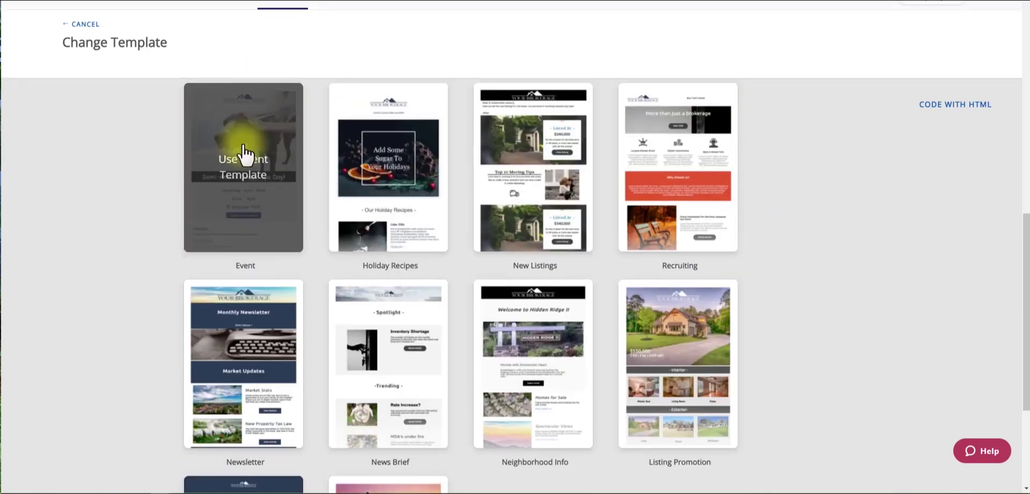
{"action": "left_click", "coordinate": [242, 166]}
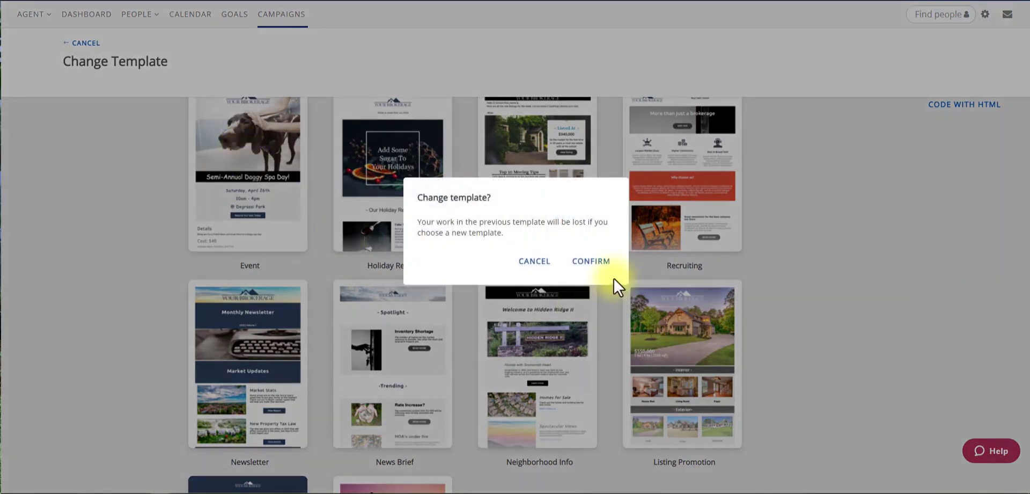
{"action": "left_click", "coordinate": [586, 261]}
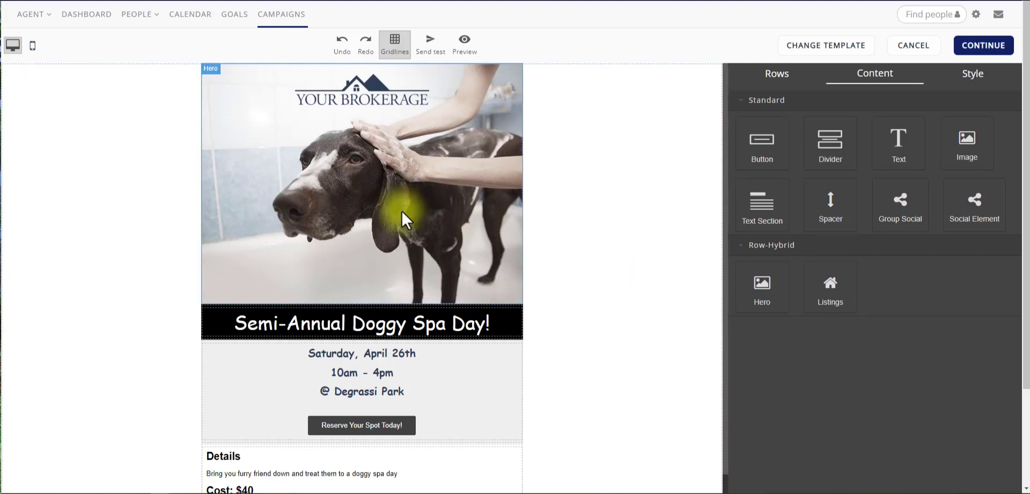
Replace the Semi-Annual Doggy Spa Day heading text with 'Open House this Weekend'
{"action": "left_click", "coordinate": [242, 323]}
{"action": "left_click", "coordinate": [241, 323]}
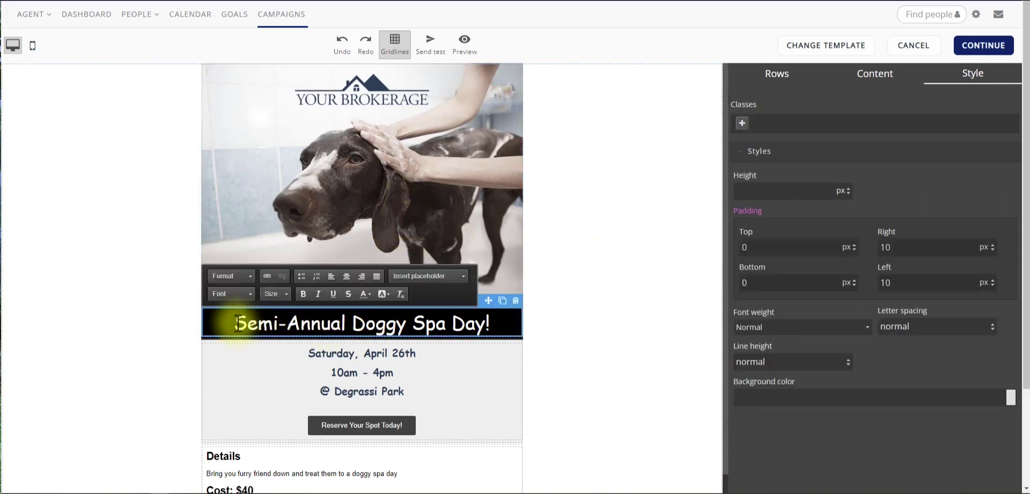
{"action": "left_click_drag", "start_coordinate": [241, 323], "coordinate": [609, 329]}
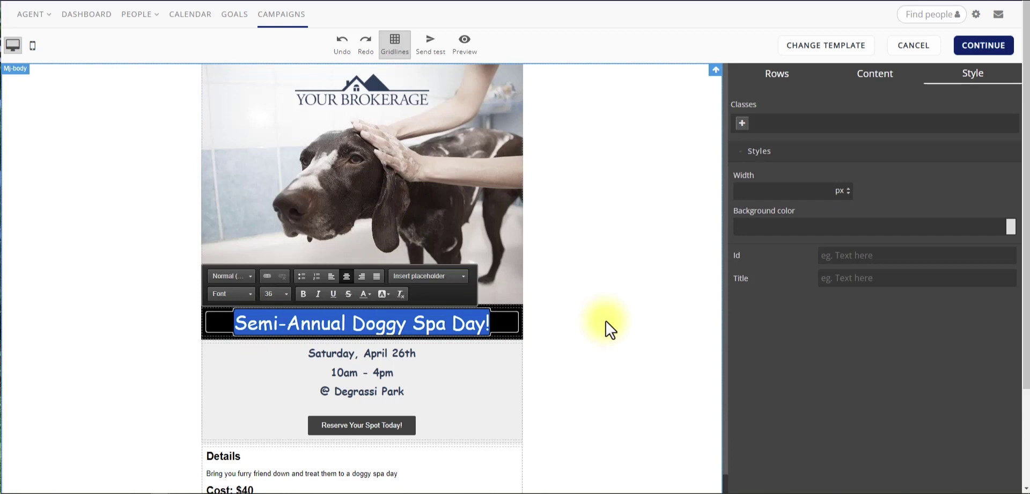
{"action": "type", "text": "Open House t"}
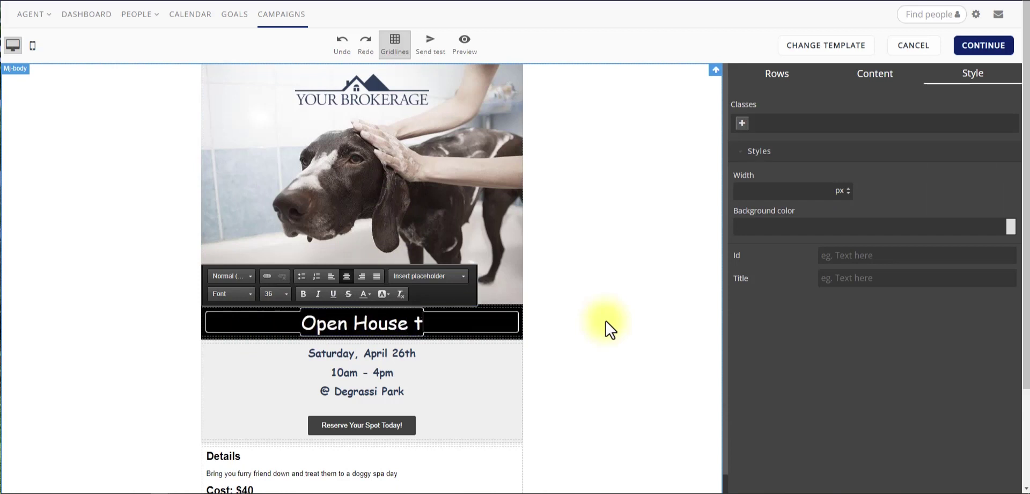
{"action": "type", "text": "his Weekend"}
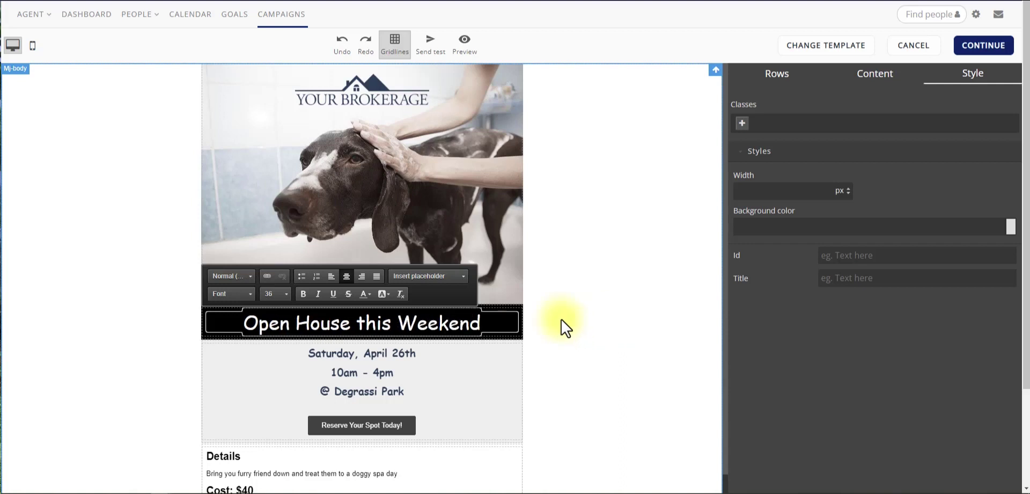
Set the new heading's font to Georgia
{"action": "left_click", "coordinate": [250, 304]}
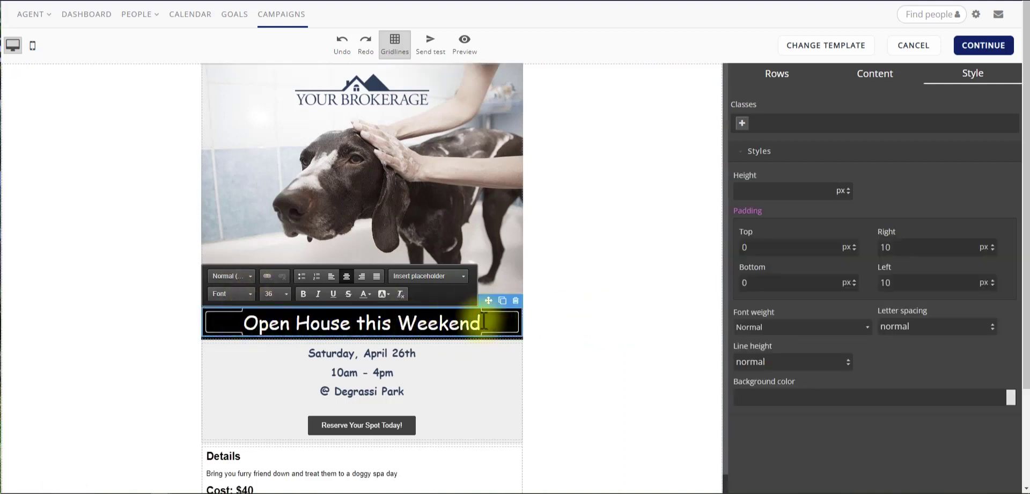
{"action": "left_click_drag", "start_coordinate": [484, 321], "coordinate": [209, 322]}
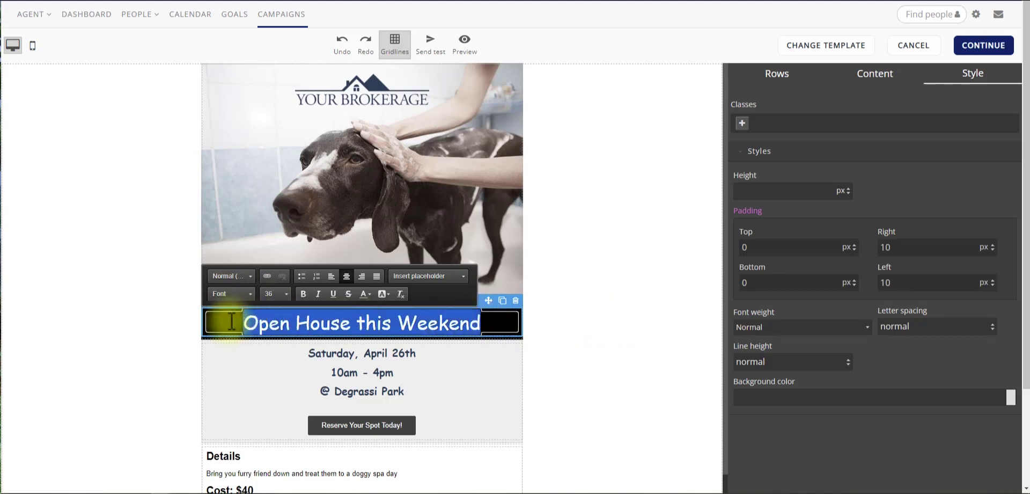
{"action": "left_click", "coordinate": [252, 293]}
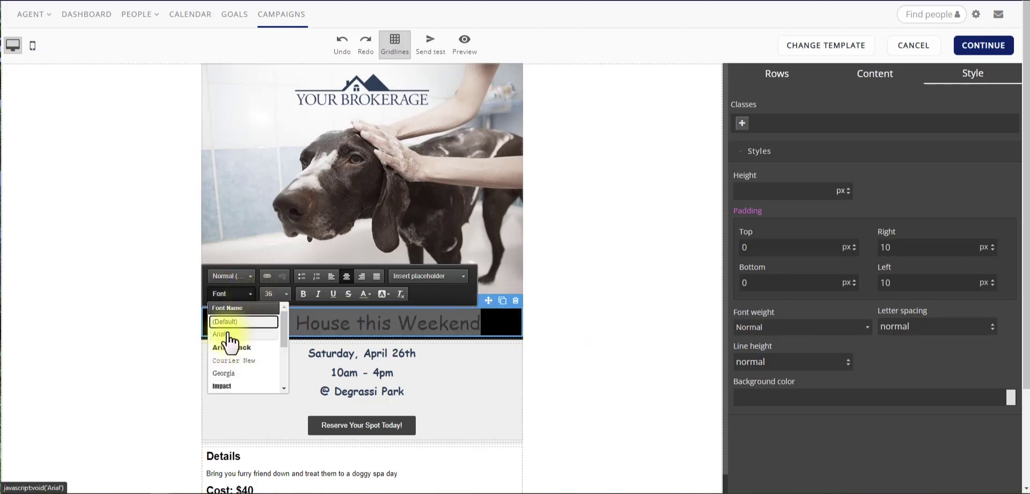
{"action": "left_click", "coordinate": [224, 373]}
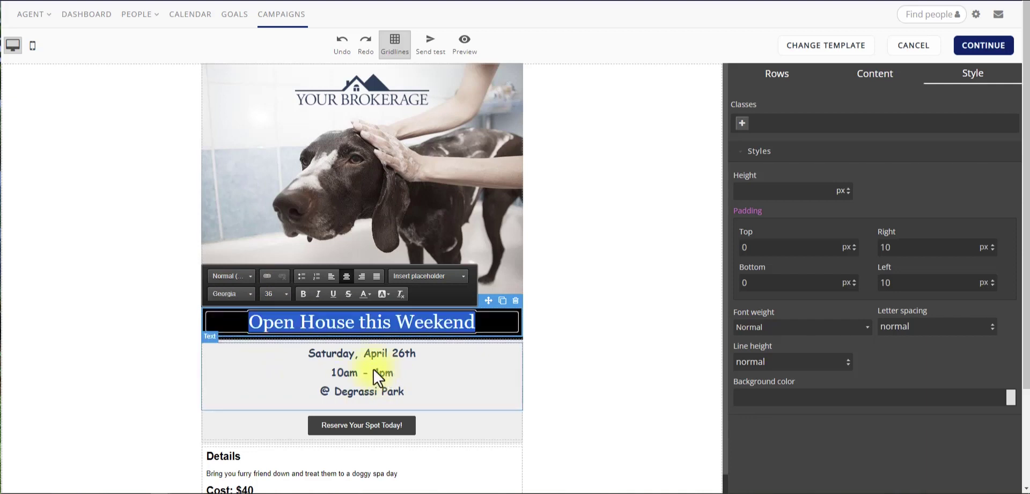
Change the event date's day number from 26 to 30
{"action": "left_click", "coordinate": [314, 353]}
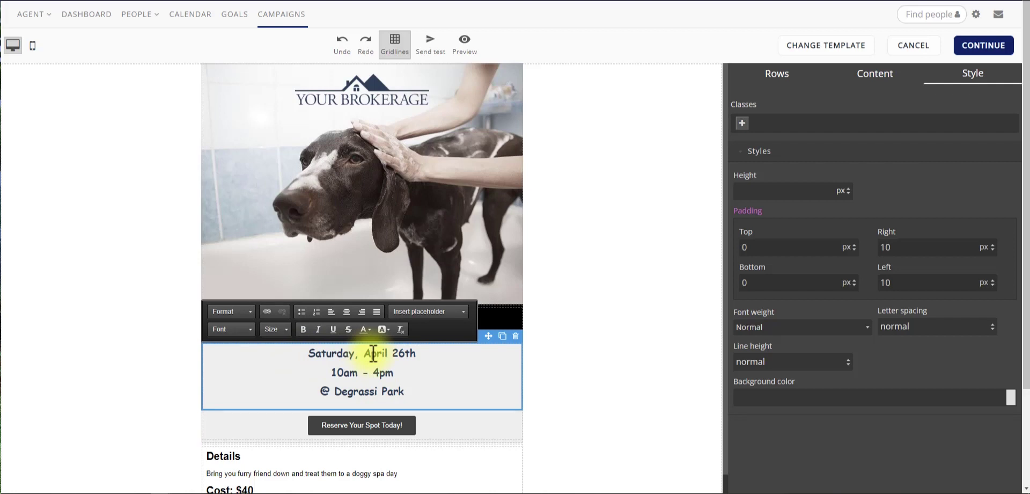
{"action": "left_click_drag", "start_coordinate": [392, 353], "coordinate": [407, 354]}
{"action": "type", "text": "30"}
Replace '@ Degrassi Park' with '123 Main Street,' and 'Seattle, WA 98104' on the next line
{"action": "left_click_drag", "start_coordinate": [318, 391], "coordinate": [419, 390]}
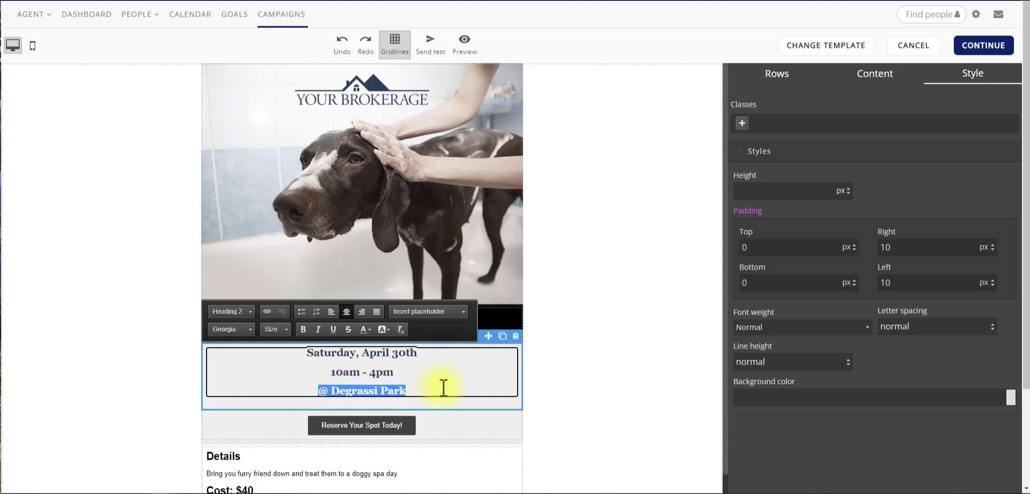
{"action": "type", "text": "123 Mi"}
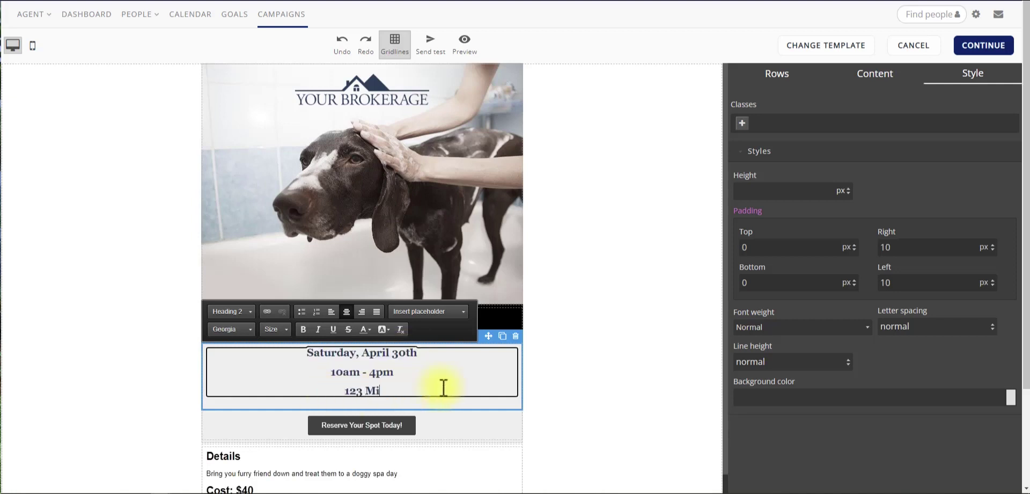
{"action": "key", "text": "BackSpace"}
{"action": "type", "text": "ain Street"}
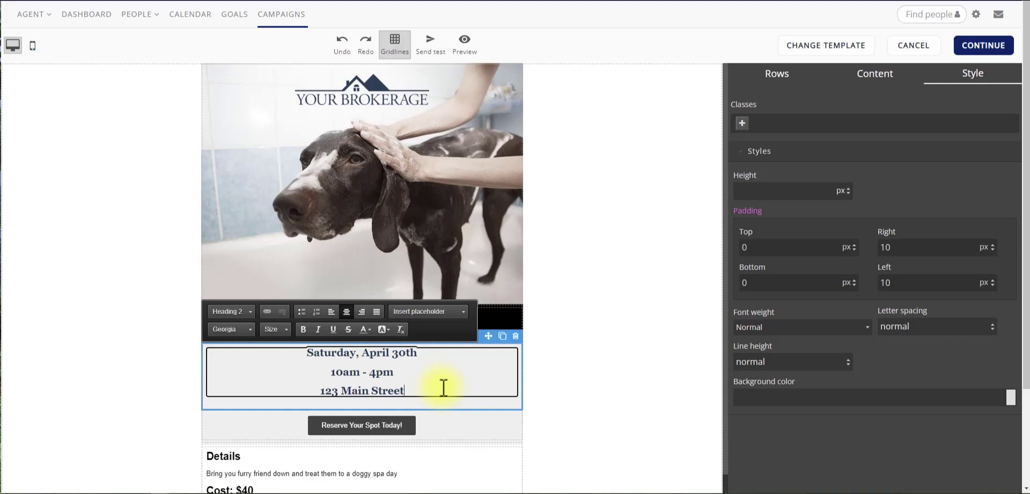
{"action": "type", "text": ","}
{"action": "key", "text": "shift+Return"}
{"action": "type", "text": "Seattle, WA"}
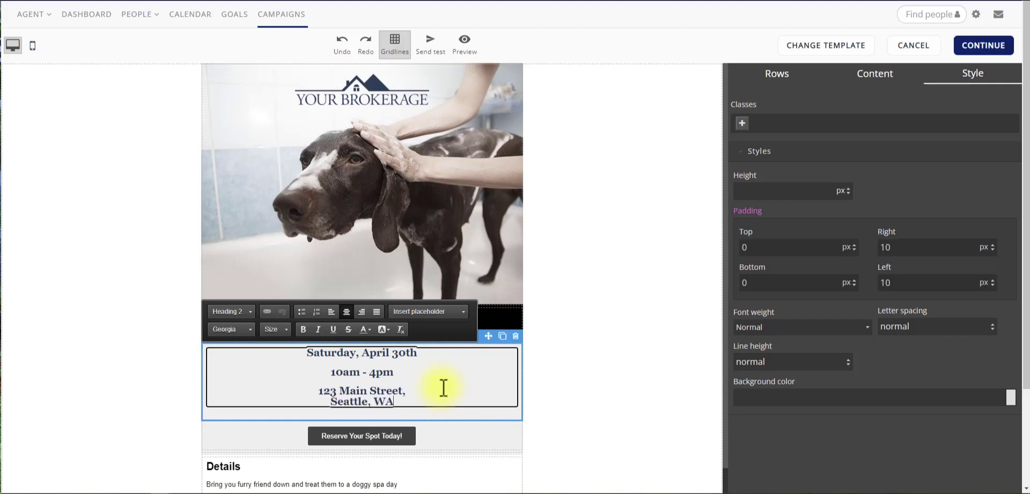
{"action": "type", "text": " 9810"}
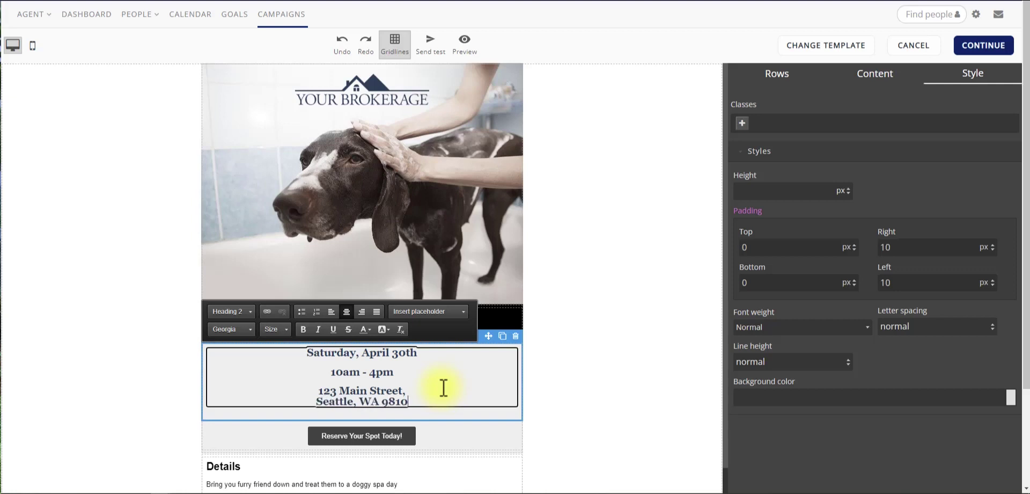
{"action": "type", "text": "4"}
{"action": "left_click", "coordinate": [633, 364]}
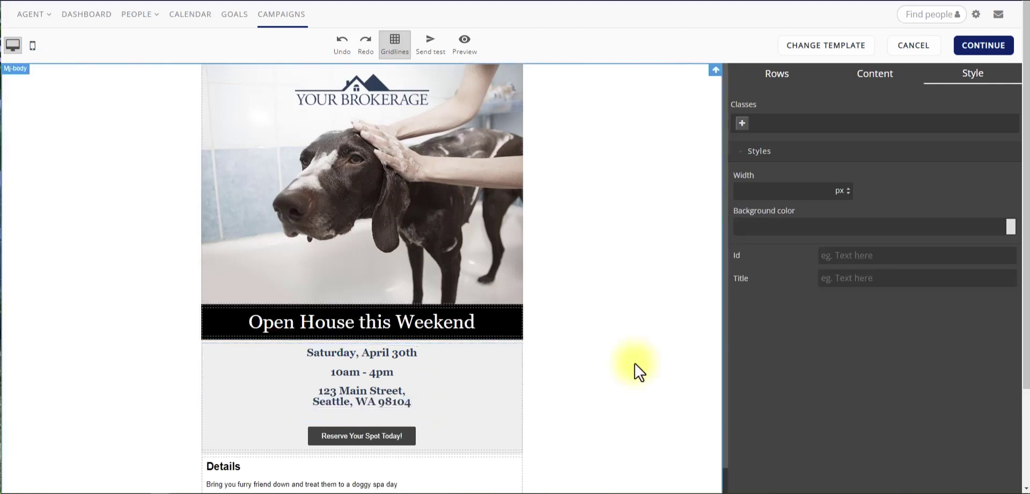
{"action": "left_click", "coordinate": [369, 435]}
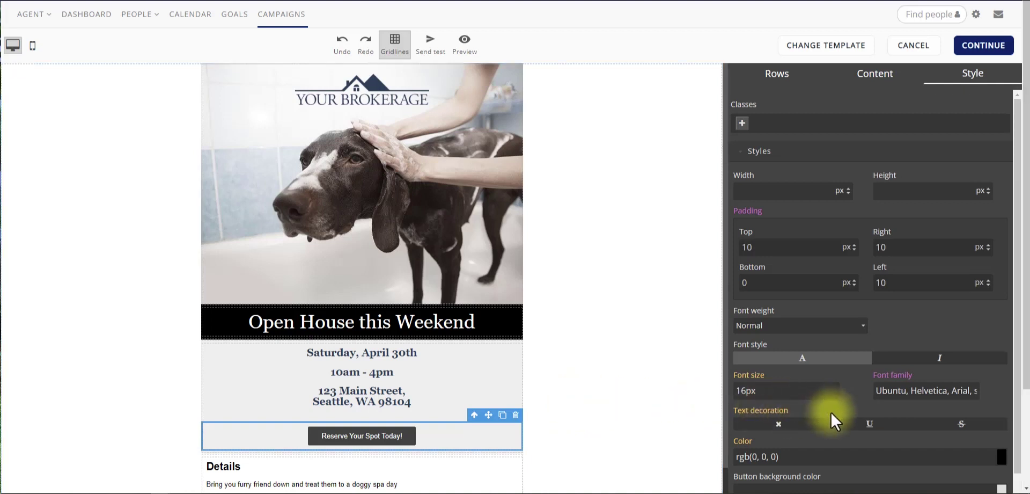
{"action": "scroll", "coordinate": [853, 406], "scroll_direction": "down", "scroll_amount": 4}
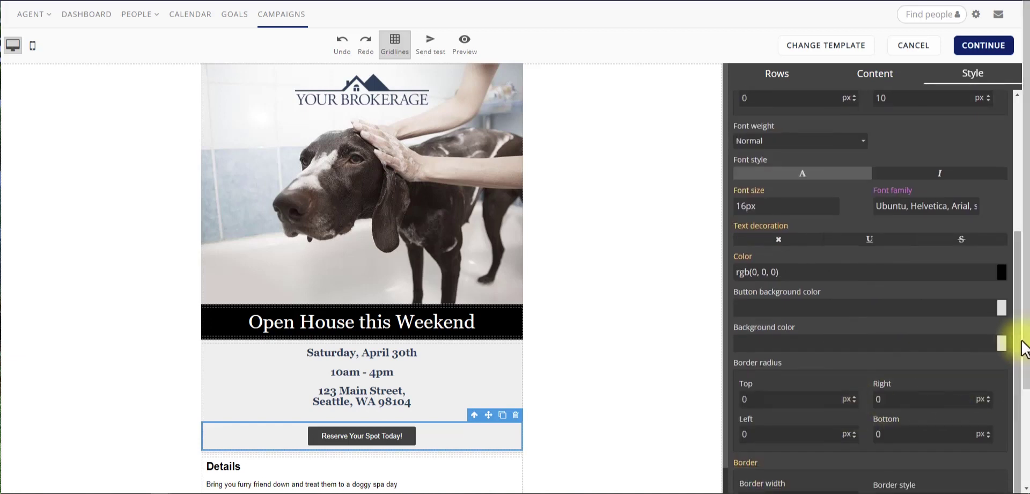
{"action": "left_click_drag", "start_coordinate": [1025, 330], "coordinate": [1023, 423]}
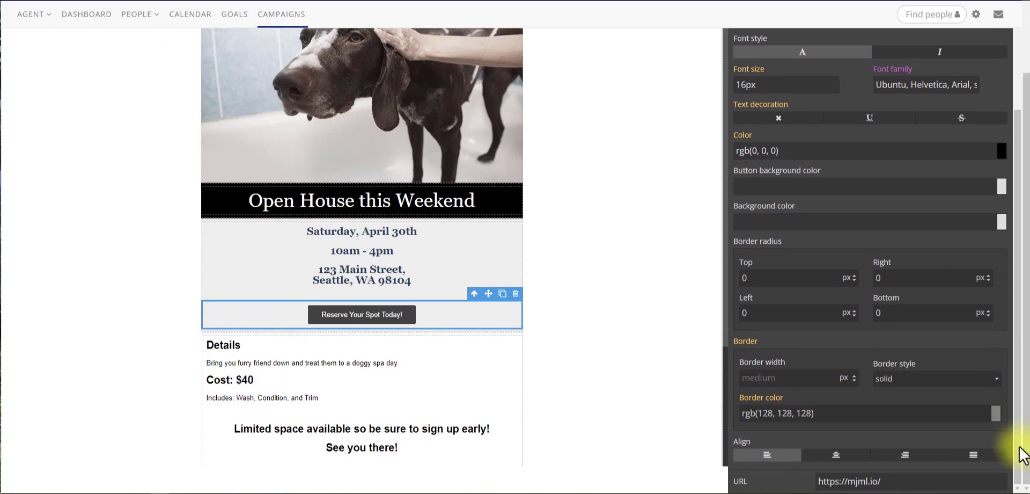
{"action": "left_click", "coordinate": [925, 481]}
{"action": "left_click_drag", "start_coordinate": [925, 481], "coordinate": [815, 486]}
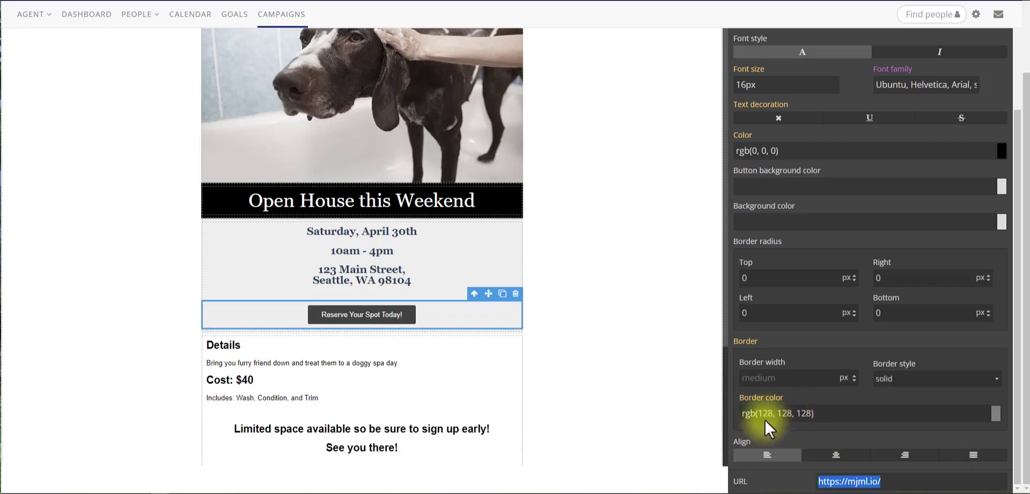
{"action": "left_click", "coordinate": [578, 117]}
{"action": "scroll", "coordinate": [593, 166], "scroll_direction": "up", "scroll_amount": 3}
{"action": "left_click", "coordinate": [324, 195]}
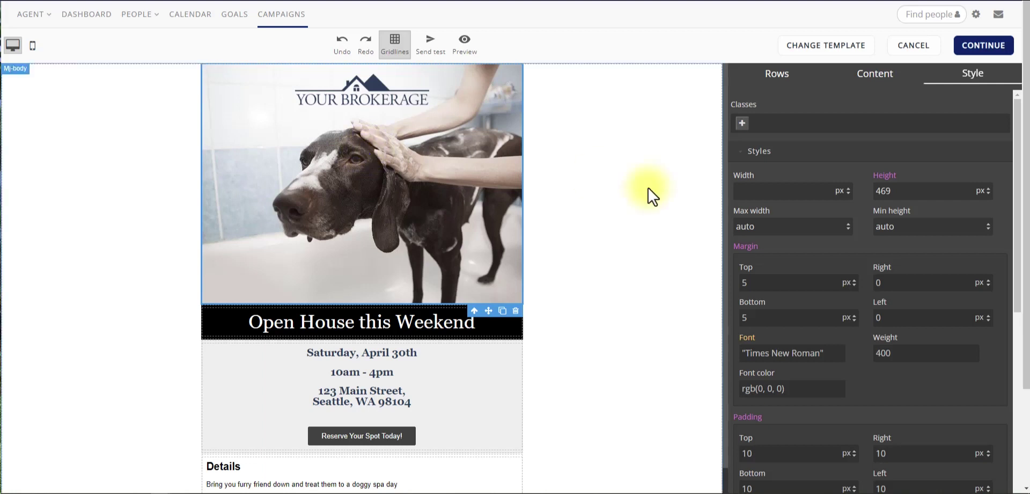
Replace the header's dog background with the uploaded kitchen photo pexels-skitterphoto-349749.jpg
{"action": "scroll", "coordinate": [871, 354], "scroll_direction": "down", "scroll_amount": 6}
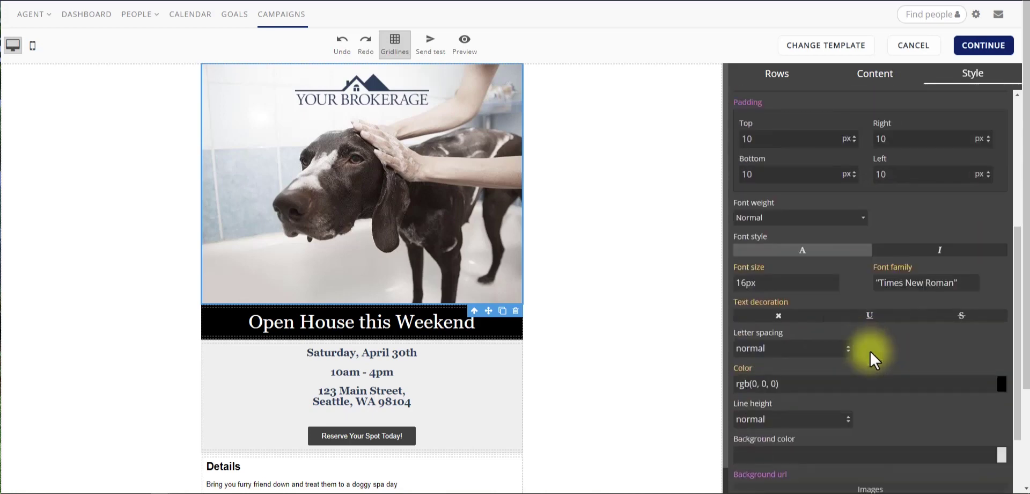
{"action": "scroll", "coordinate": [870, 349], "scroll_direction": "down", "scroll_amount": 3}
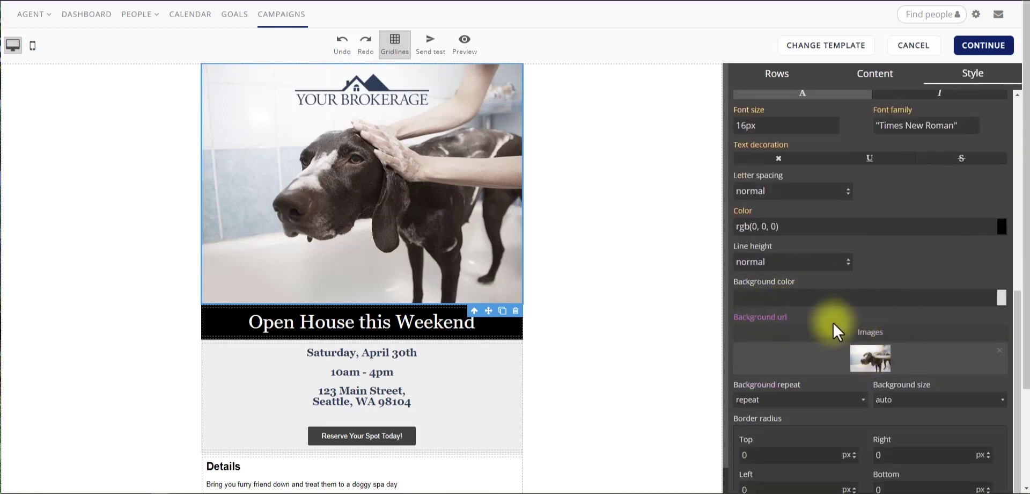
{"action": "left_click", "coordinate": [999, 350]}
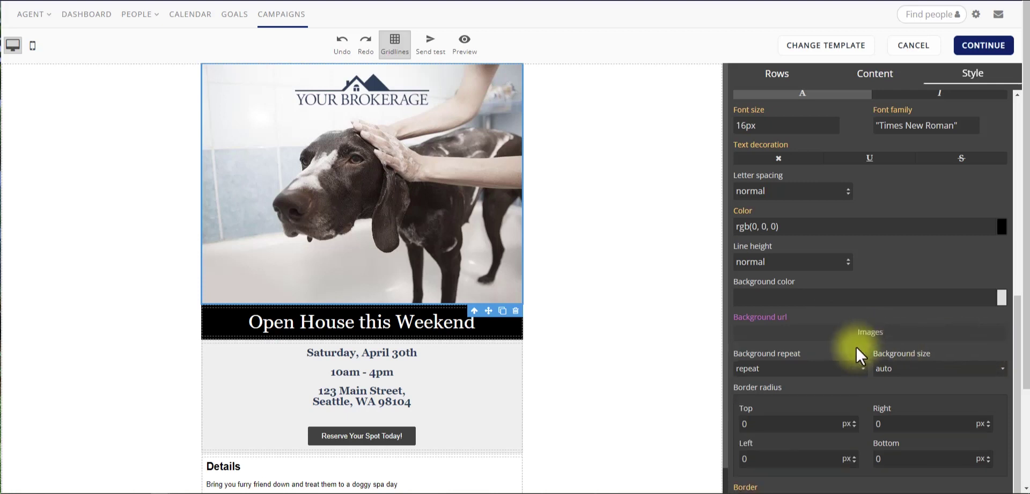
{"action": "left_click", "coordinate": [865, 334]}
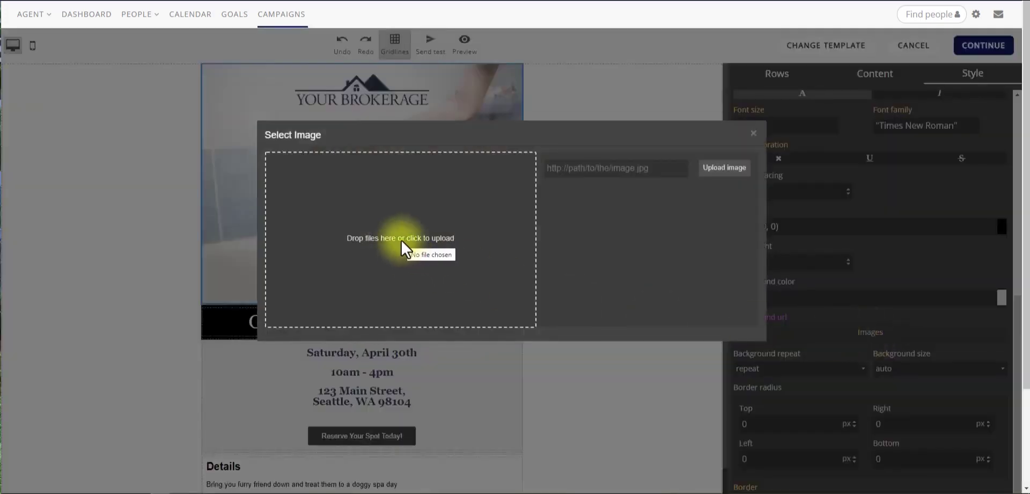
{"action": "left_click", "coordinate": [433, 242]}
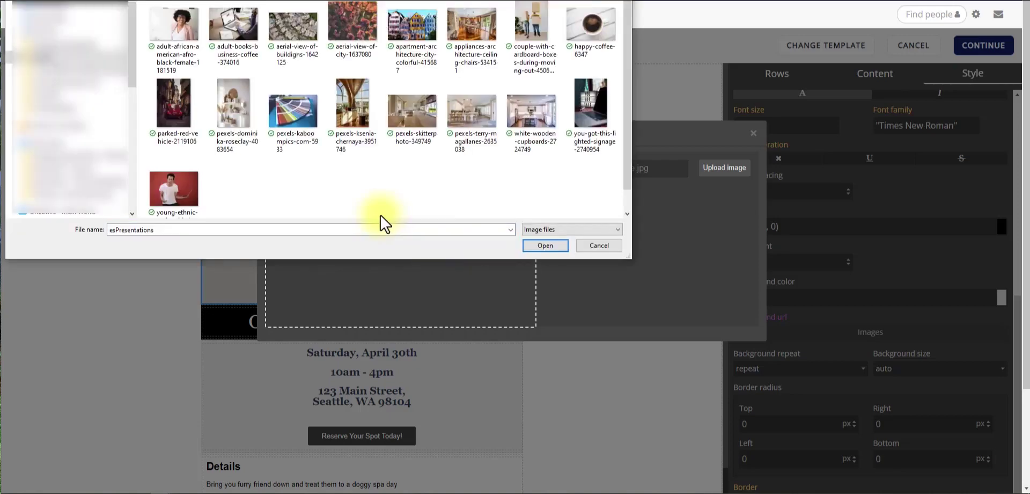
{"action": "left_click", "coordinate": [415, 109]}
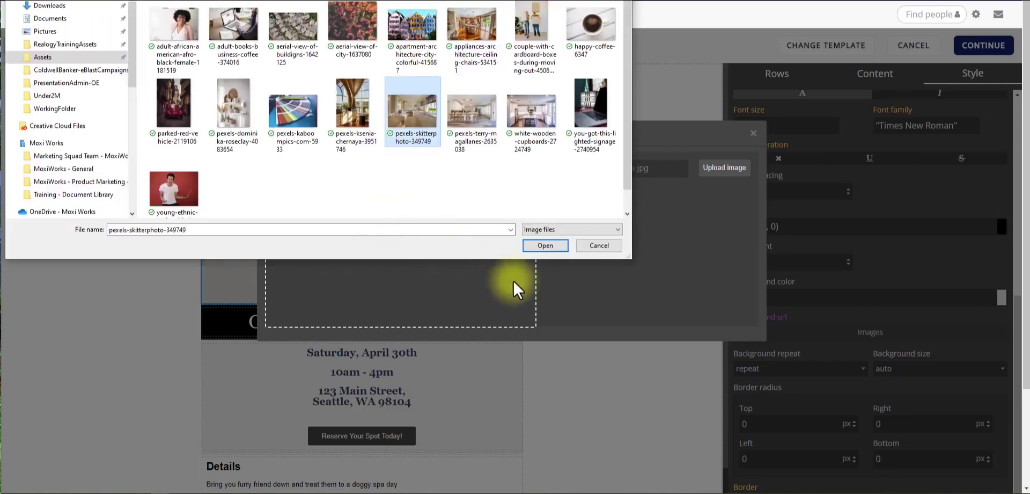
{"action": "left_click", "coordinate": [545, 245]}
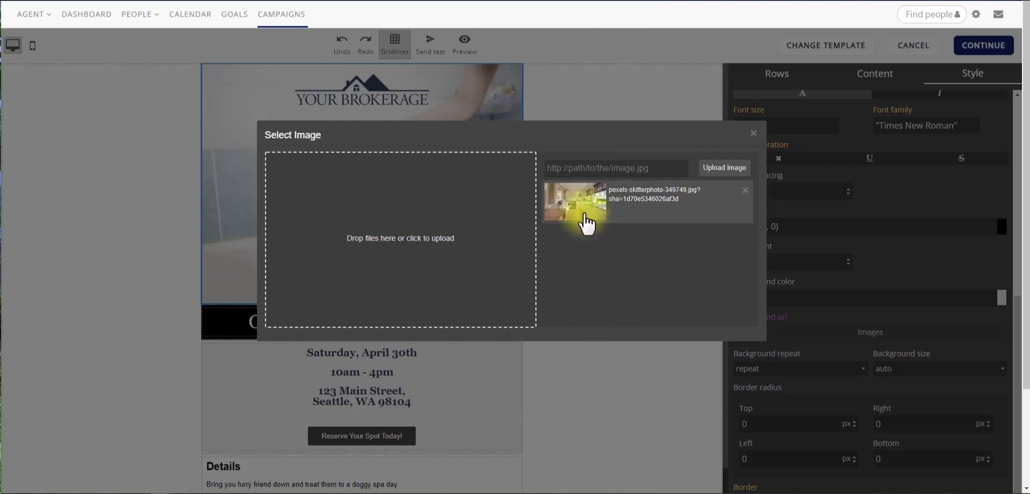
{"action": "left_click", "coordinate": [589, 214]}
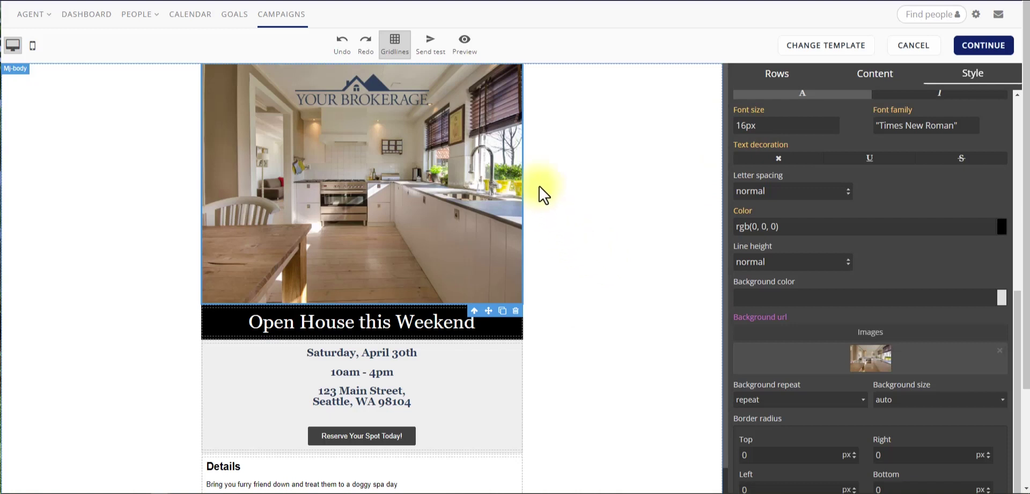
{"action": "left_click", "coordinate": [354, 94]}
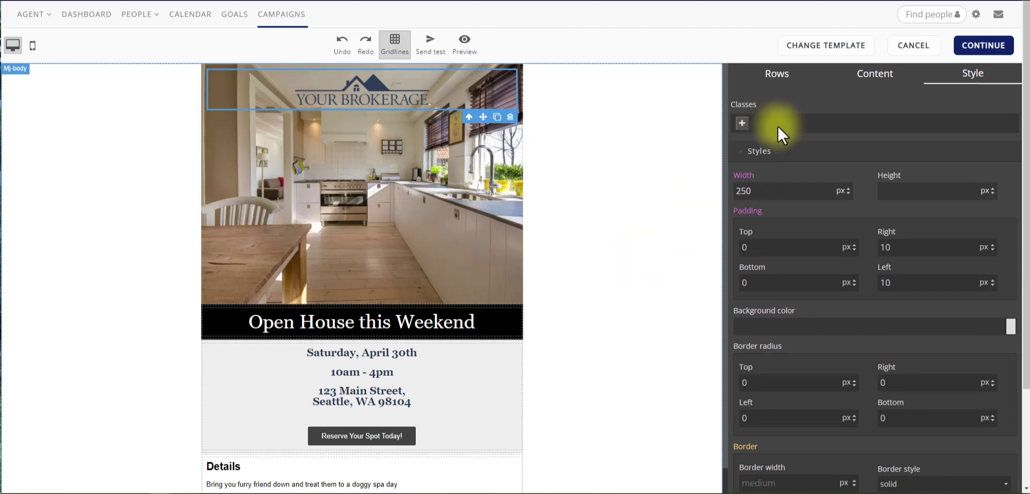
{"action": "left_click", "coordinate": [879, 78]}
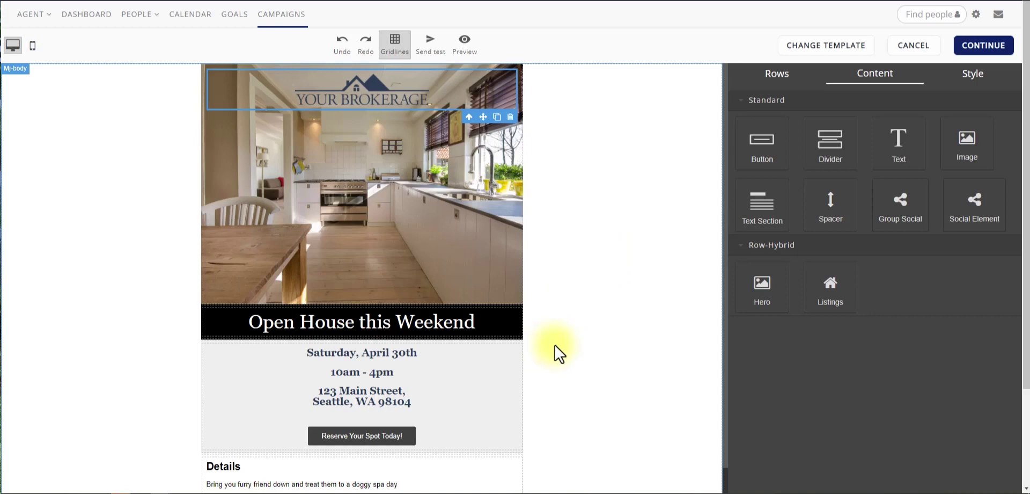
Drag a Listings block above Details, then close it without adding any listings
{"action": "scroll", "coordinate": [557, 352], "scroll_direction": "down", "scroll_amount": 3}
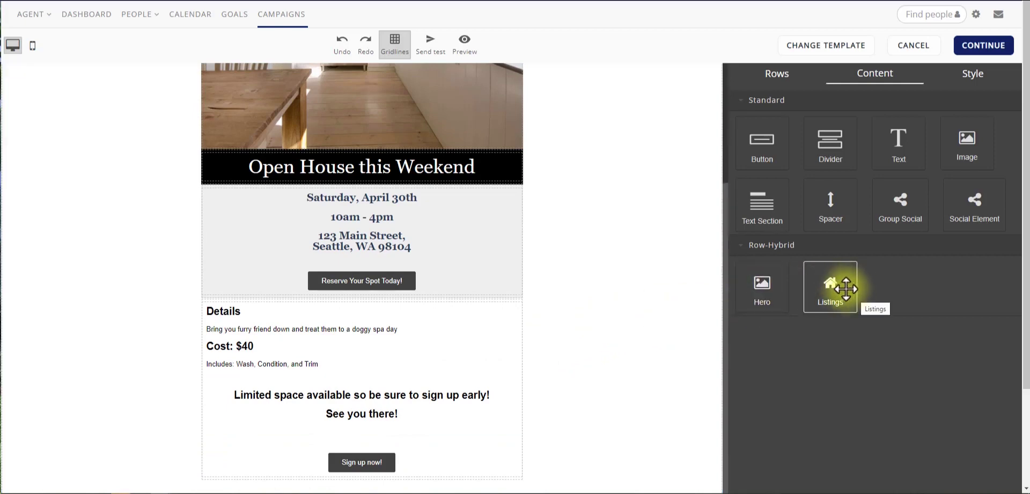
{"action": "left_click_drag", "start_coordinate": [840, 284], "coordinate": [442, 321]}
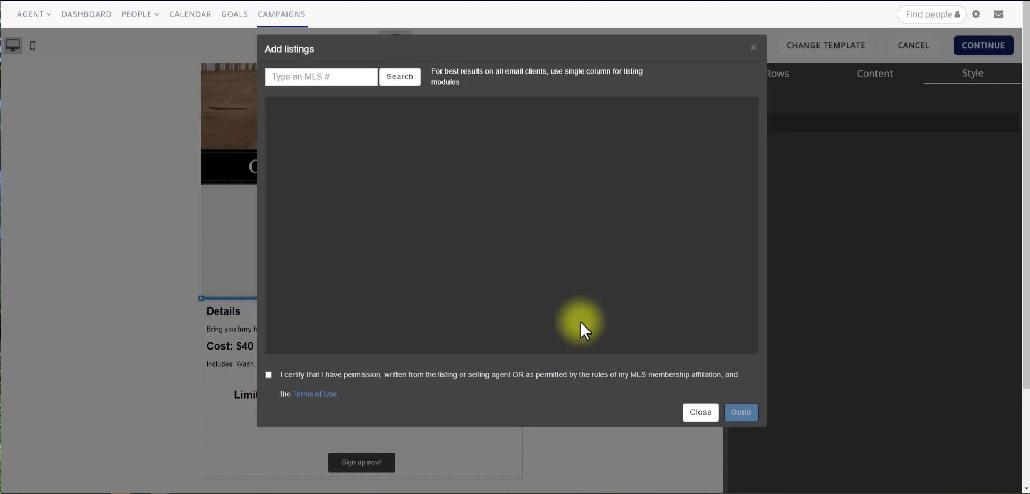
{"action": "left_click", "coordinate": [703, 418]}
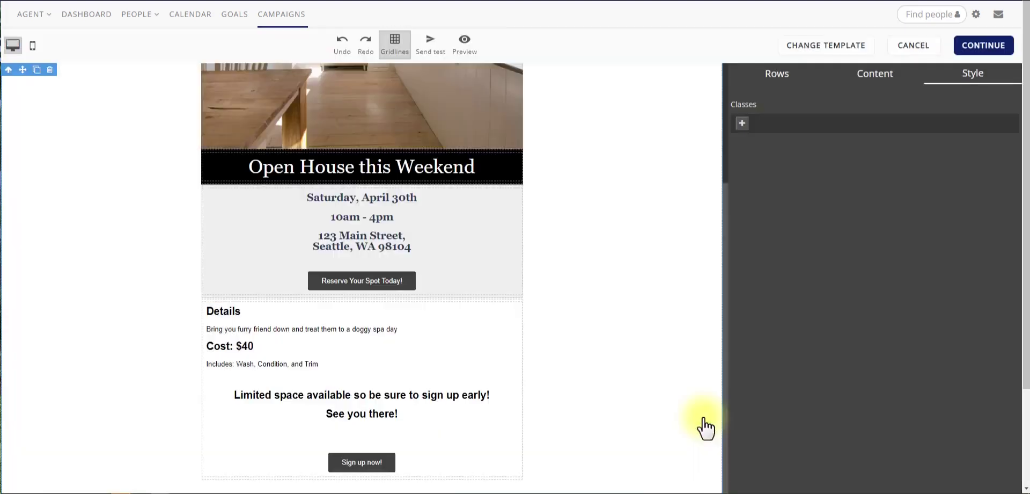
Add an Image block above Details, then delete the empty image placeholder
{"action": "left_click", "coordinate": [879, 78]}
{"action": "left_click_drag", "start_coordinate": [963, 145], "coordinate": [402, 304]}
{"action": "scroll", "coordinate": [597, 358], "scroll_direction": "down", "scroll_amount": 3}
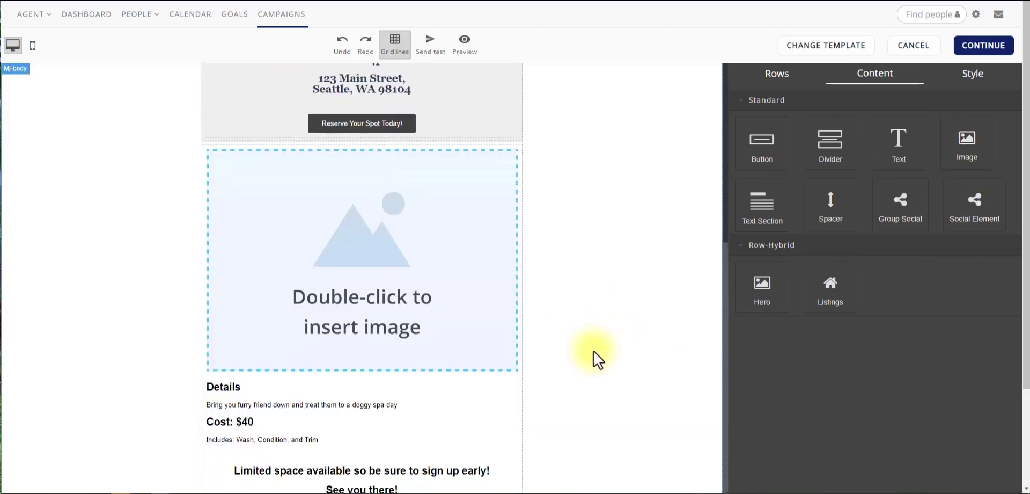
{"action": "left_click", "coordinate": [392, 225]}
{"action": "left_click", "coordinate": [515, 137]}
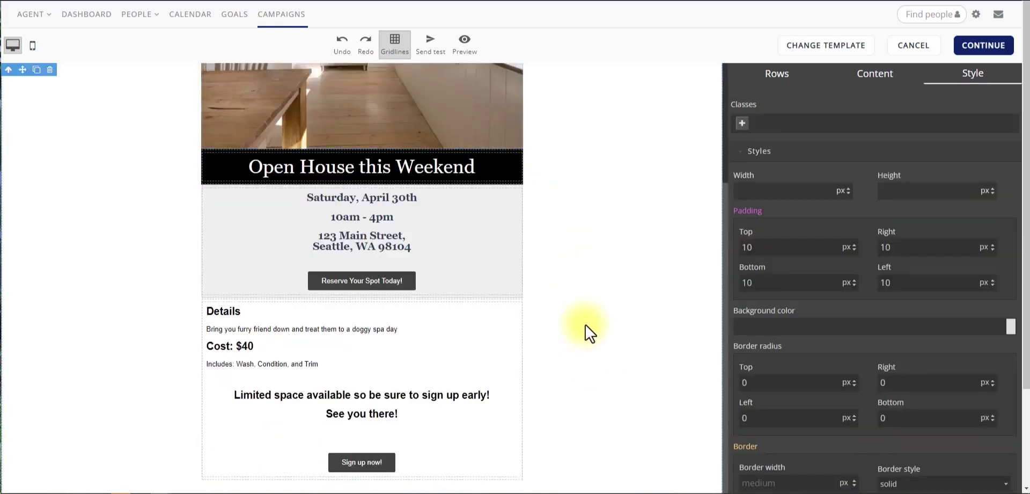
{"action": "scroll", "coordinate": [591, 332], "scroll_direction": "up", "scroll_amount": 2}
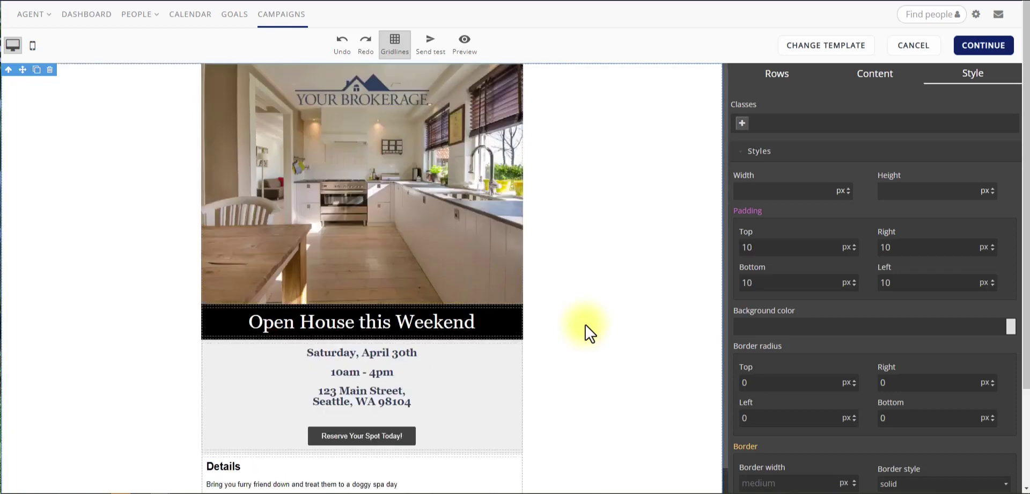
Continue past the content editor and save My edited E-Blast Email
{"action": "left_click", "coordinate": [983, 46]}
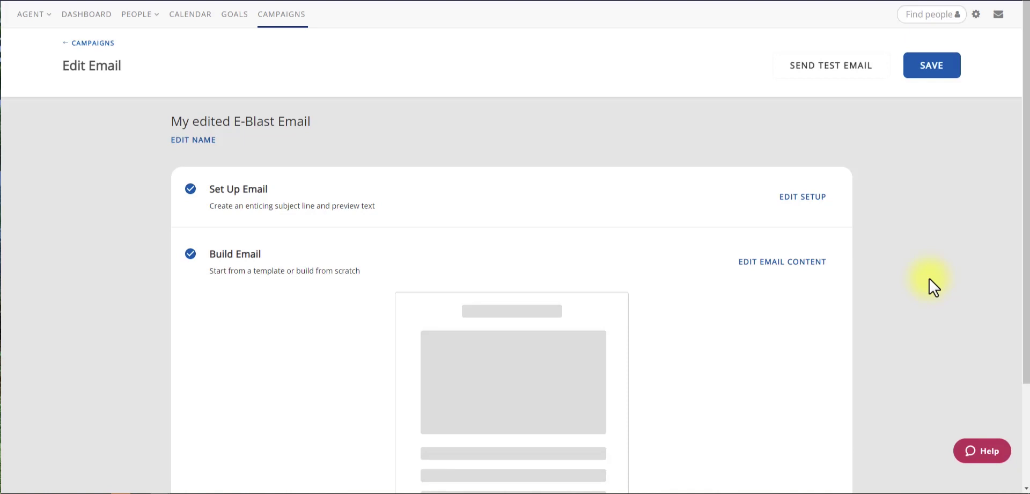
{"action": "left_click", "coordinate": [928, 71]}
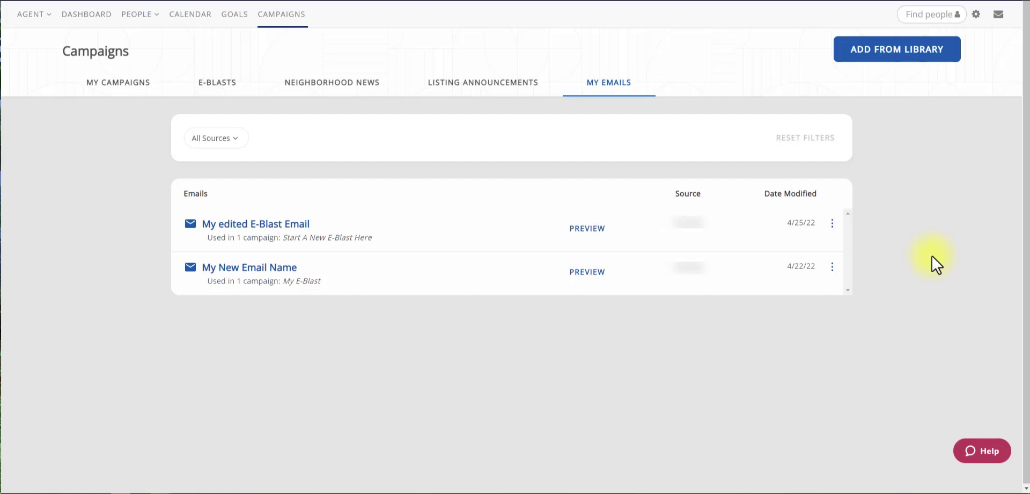
Open the Start A New E-Blast Here campaign and rename it 'my Edited E-Blast Here'
{"action": "left_click", "coordinate": [221, 94]}
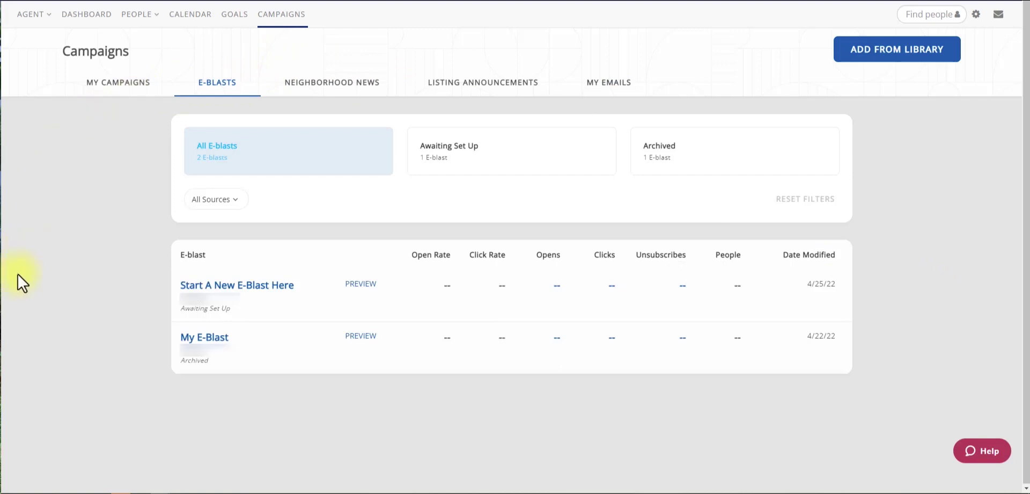
{"action": "left_click", "coordinate": [248, 291]}
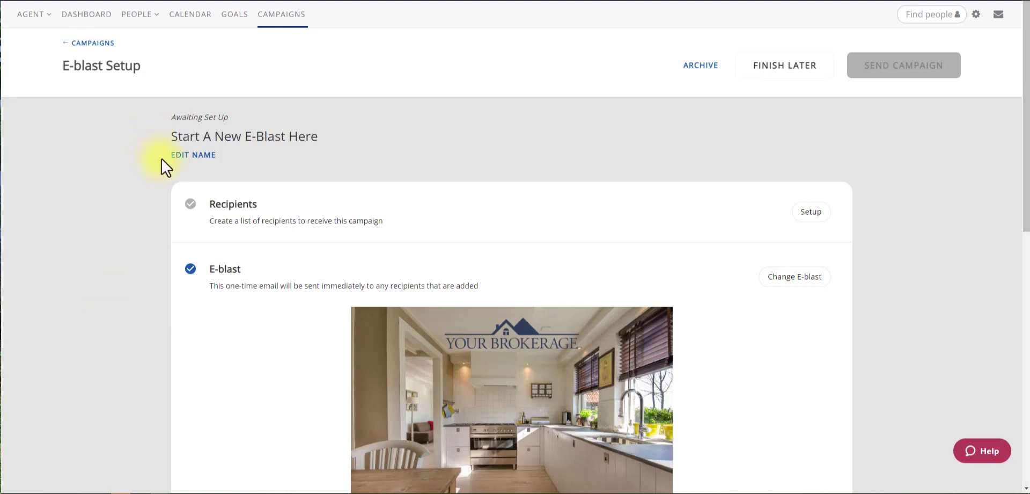
{"action": "left_click", "coordinate": [196, 157]}
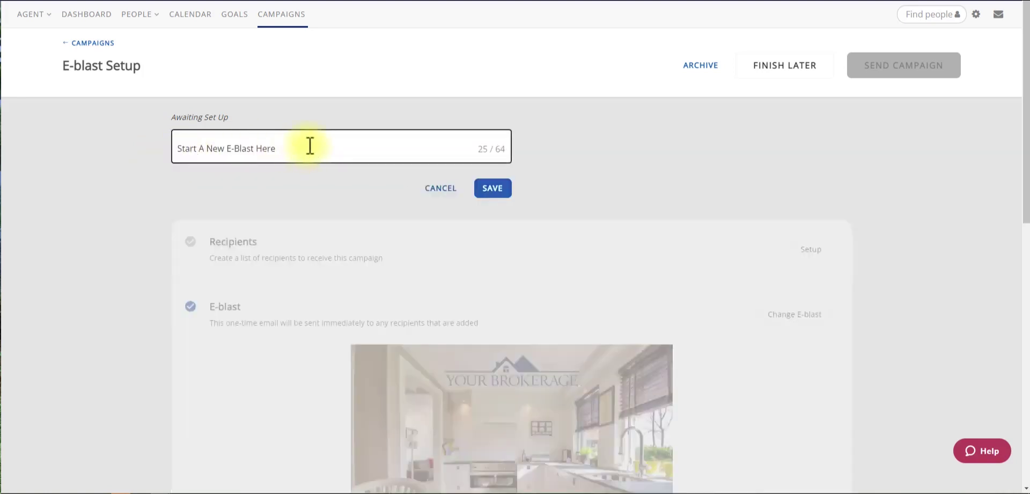
{"action": "left_click_drag", "start_coordinate": [224, 148], "coordinate": [151, 154]}
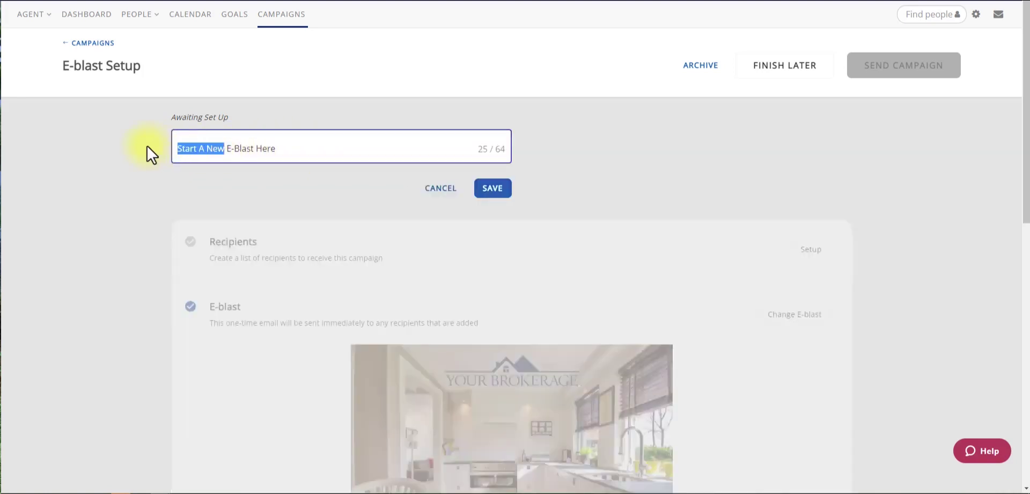
{"action": "type", "text": "my Edited"}
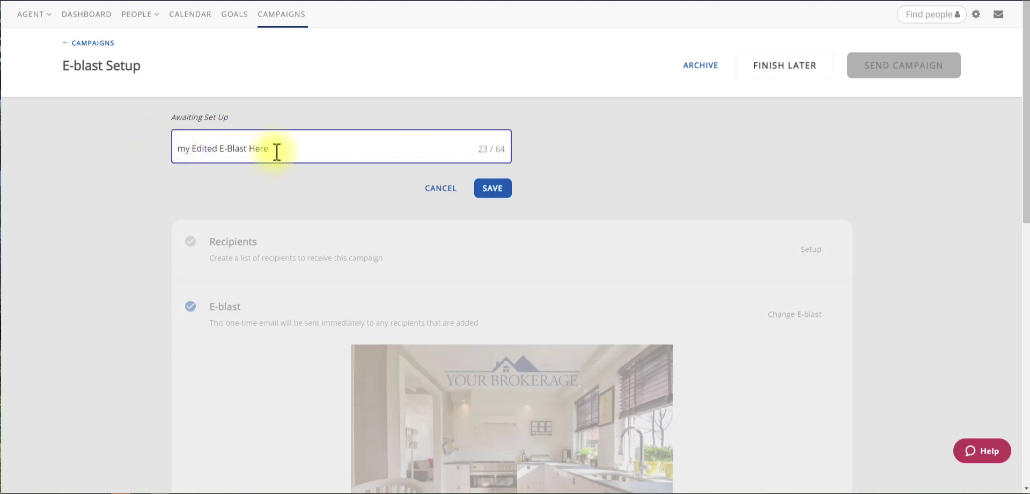
{"action": "left_click", "coordinate": [491, 188]}
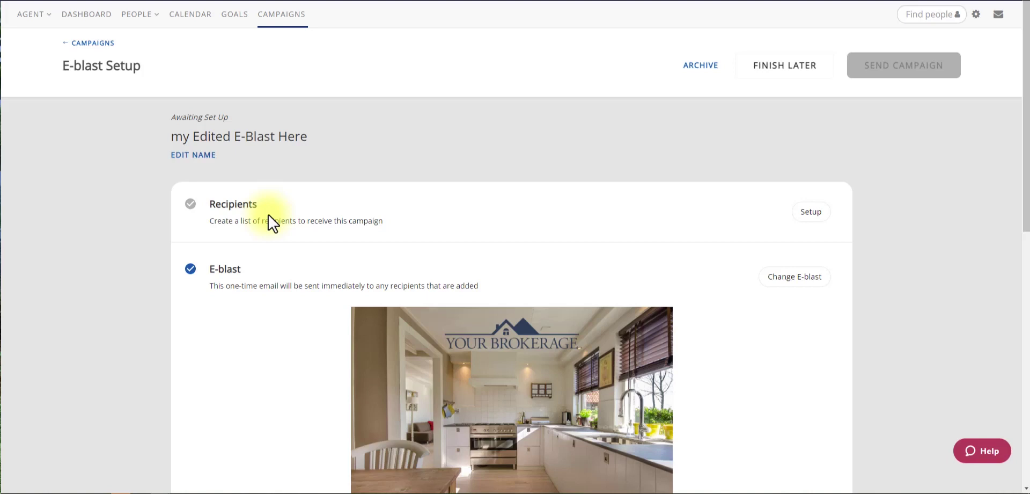
Start the recipients setup and tick the first six contacts in the people list
{"action": "left_click", "coordinate": [816, 216]}
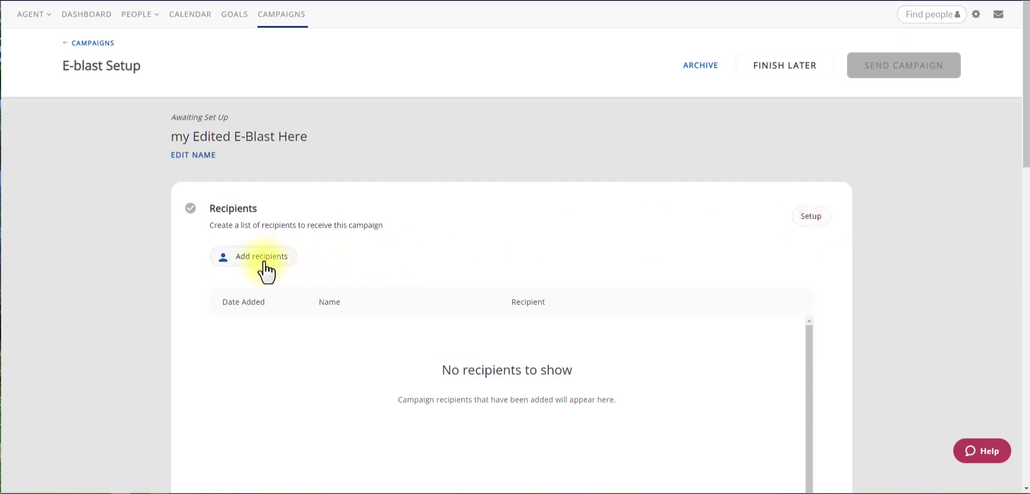
{"action": "left_click", "coordinate": [266, 263]}
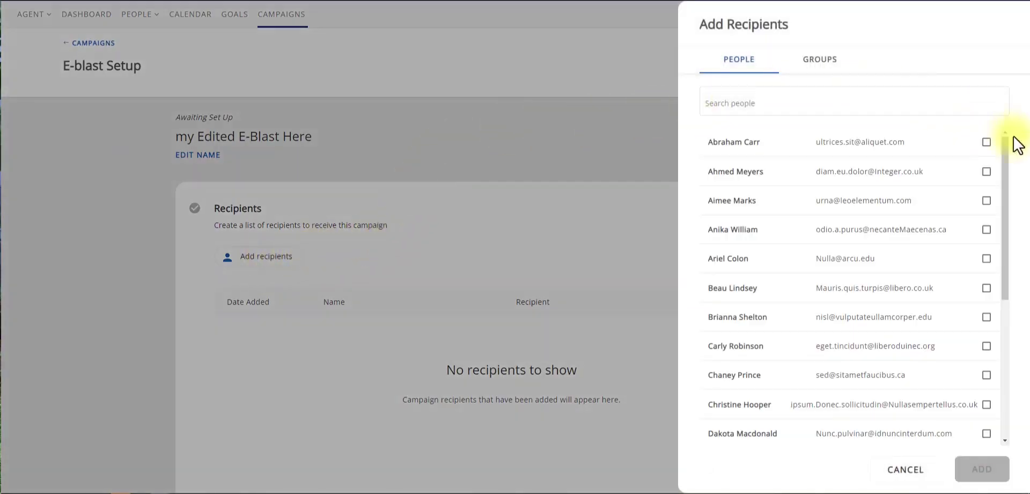
{"action": "left_click", "coordinate": [986, 143]}
{"action": "left_click", "coordinate": [986, 171]}
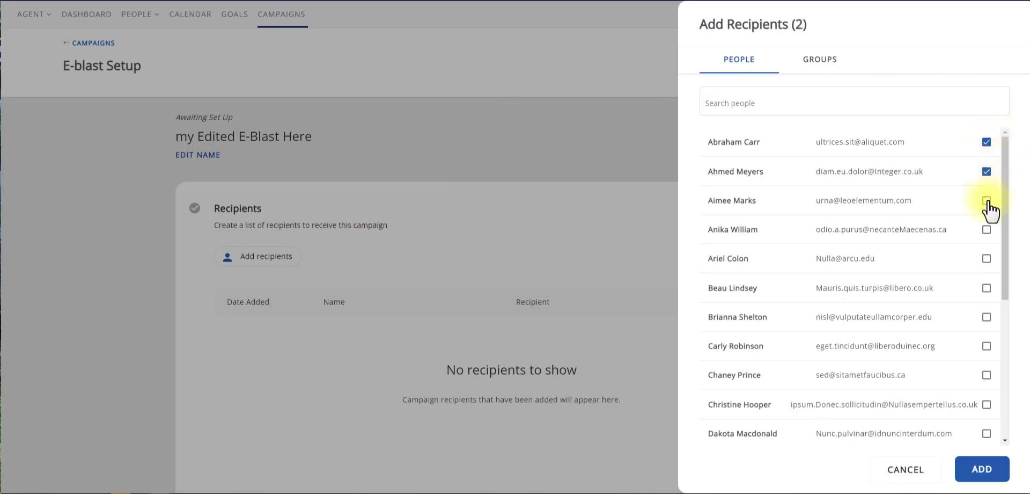
{"action": "left_click", "coordinate": [986, 200]}
{"action": "left_click", "coordinate": [986, 229]}
{"action": "left_click", "coordinate": [986, 259]}
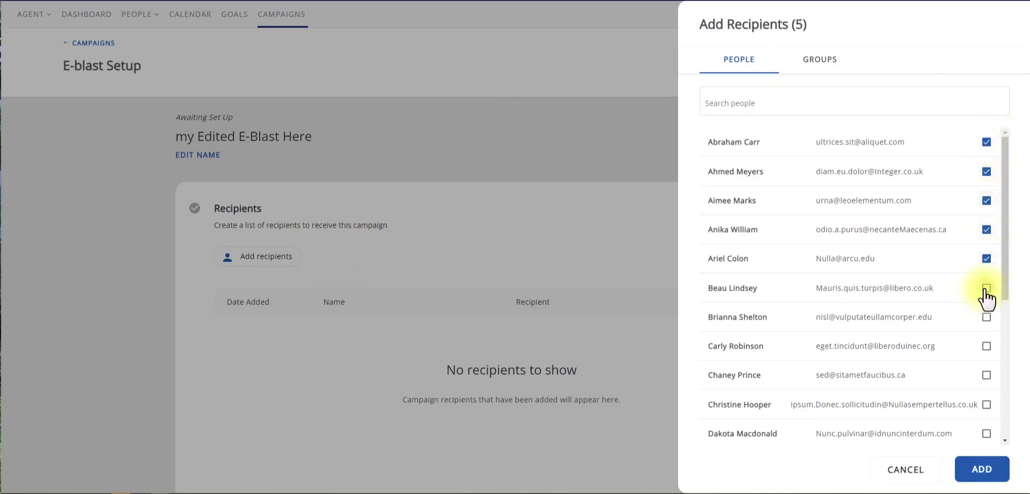
{"action": "left_click", "coordinate": [986, 288]}
{"action": "left_click", "coordinate": [722, 102]}
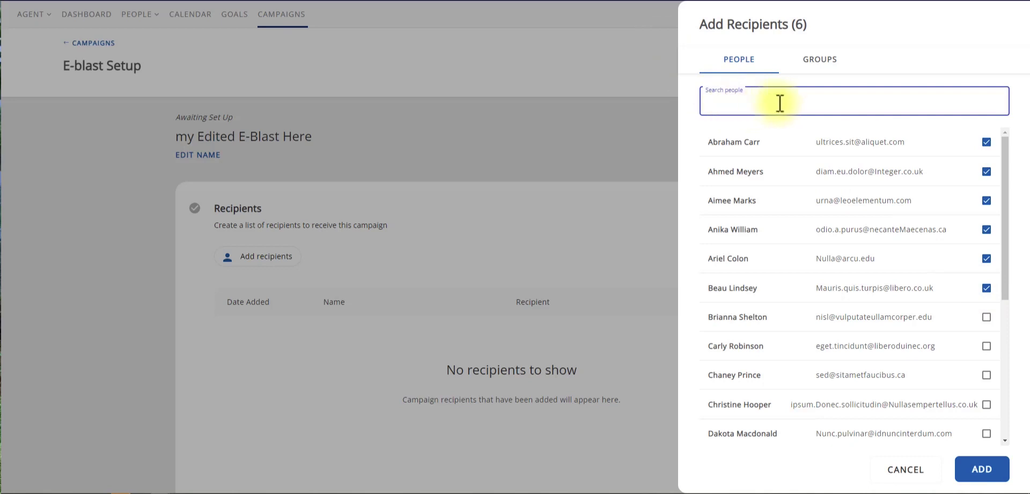
Keep only the Open Houses group selected, add the recipients, and save the list
{"action": "left_click", "coordinate": [819, 67]}
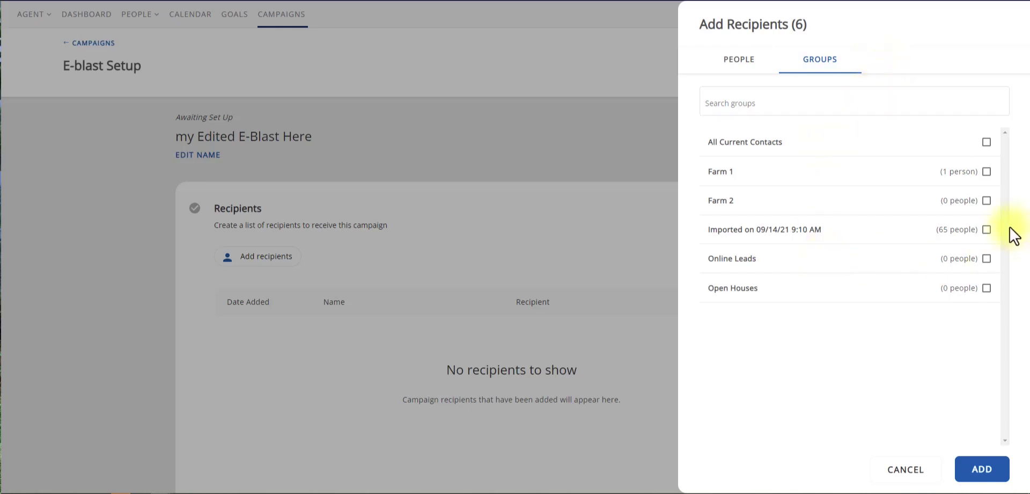
{"action": "left_click", "coordinate": [986, 230]}
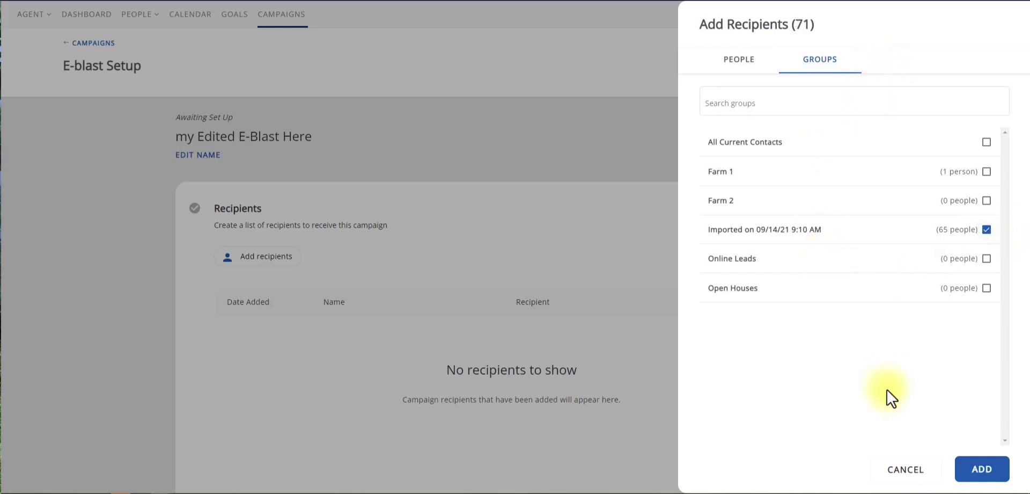
{"action": "left_click", "coordinate": [987, 288]}
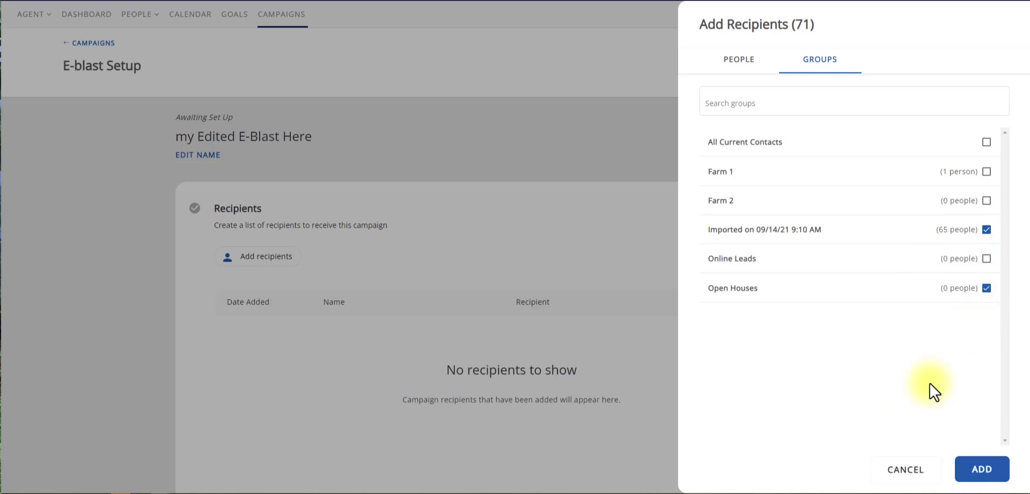
{"action": "left_click", "coordinate": [987, 230]}
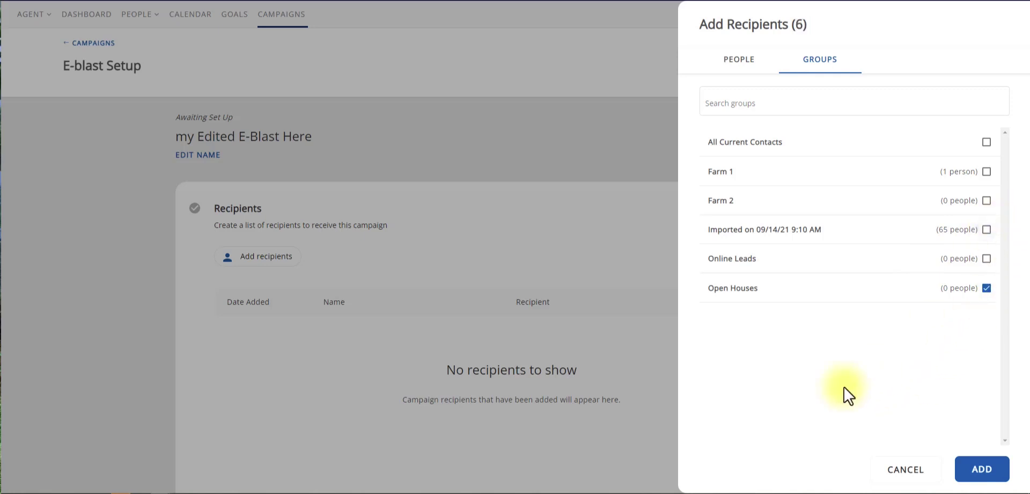
{"action": "left_click", "coordinate": [982, 472]}
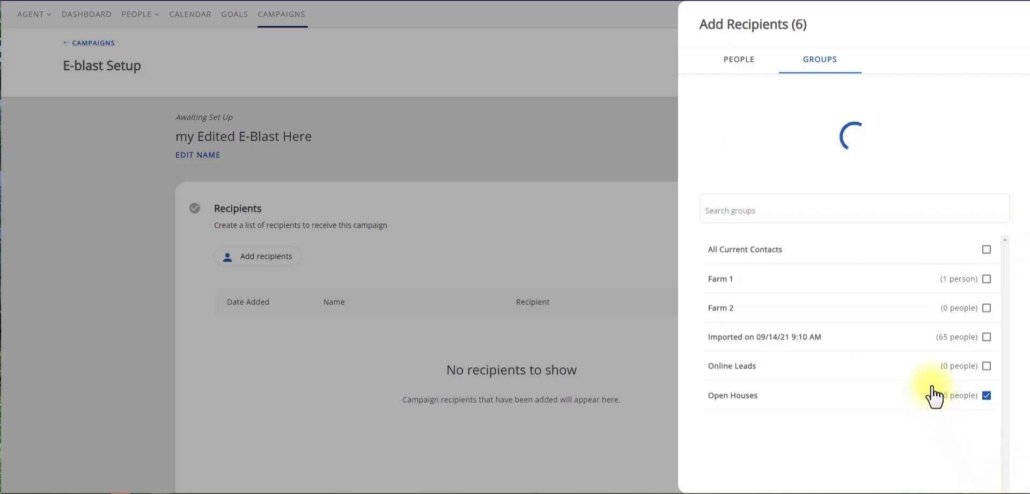
{"action": "scroll", "coordinate": [916, 308], "scroll_direction": "down", "scroll_amount": 1}
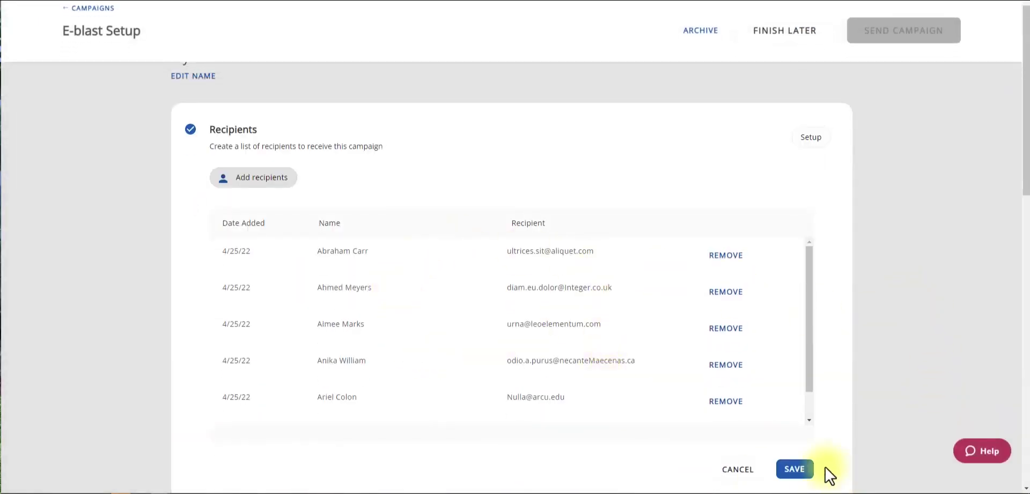
{"action": "left_click", "coordinate": [797, 472]}
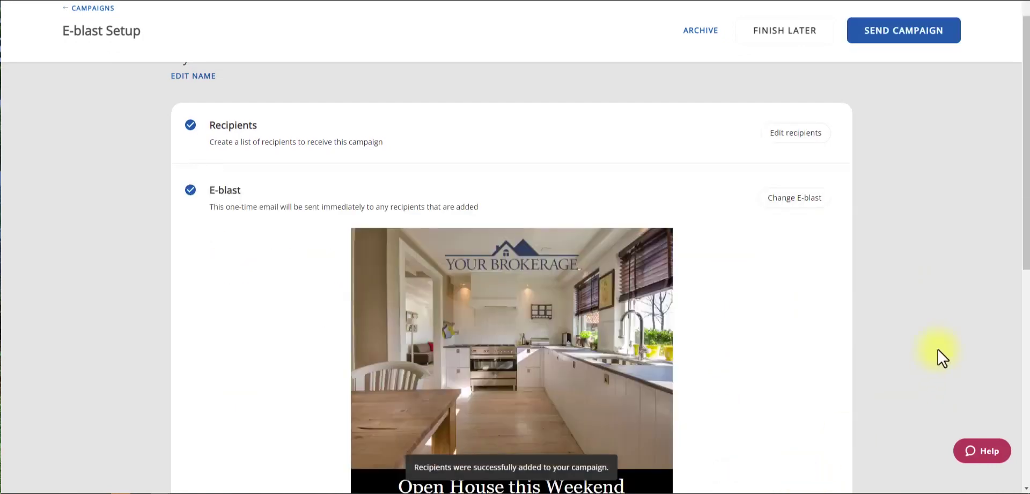
Send the campaign and confirm E-Blasts lists it as Archived with 6 people
{"action": "scroll", "coordinate": [942, 358], "scroll_direction": "up", "scroll_amount": 2}
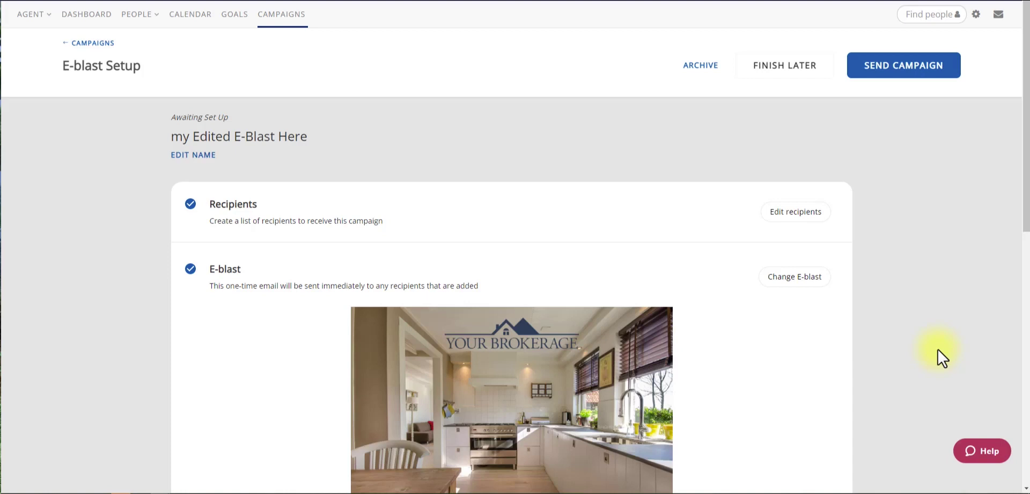
{"action": "left_click", "coordinate": [892, 81]}
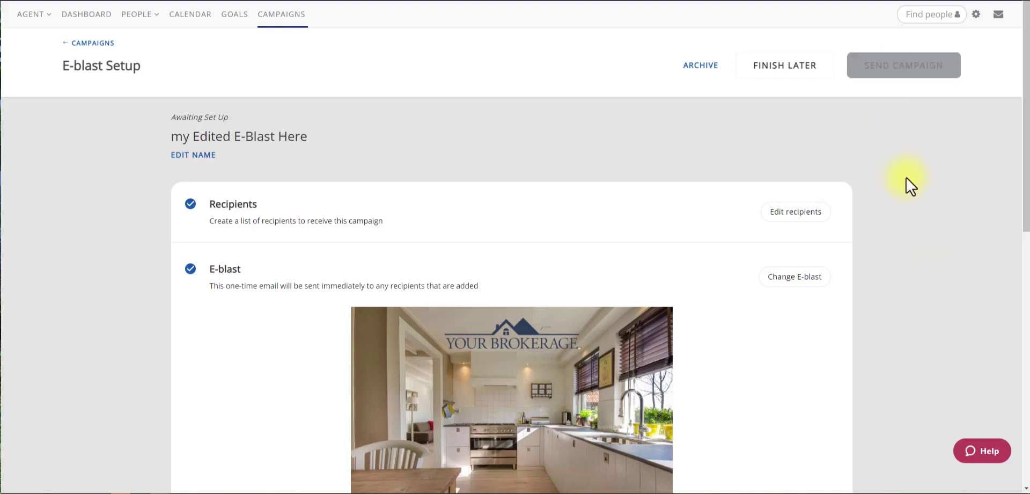
{"action": "left_click", "coordinate": [85, 44]}
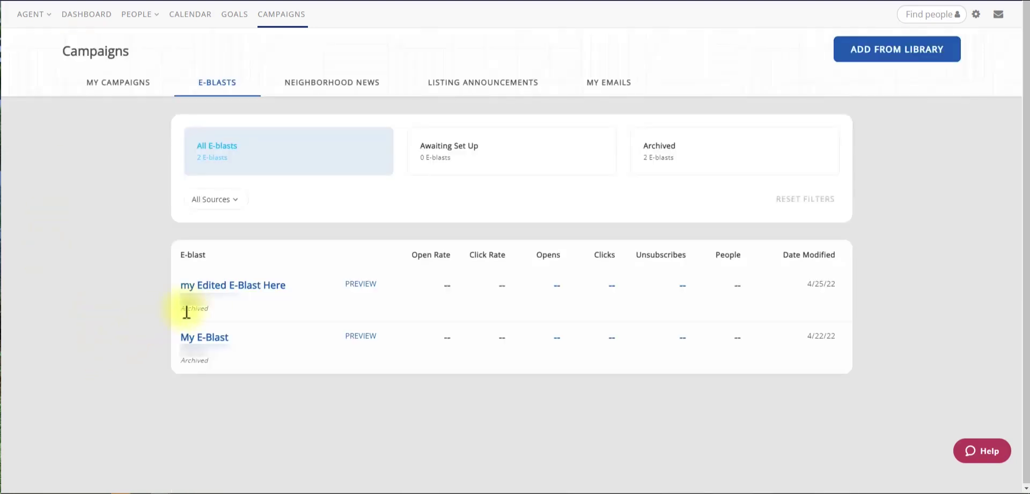
{"action": "left_click_drag", "start_coordinate": [184, 306], "coordinate": [215, 314]}
{"action": "left_click", "coordinate": [218, 315]}
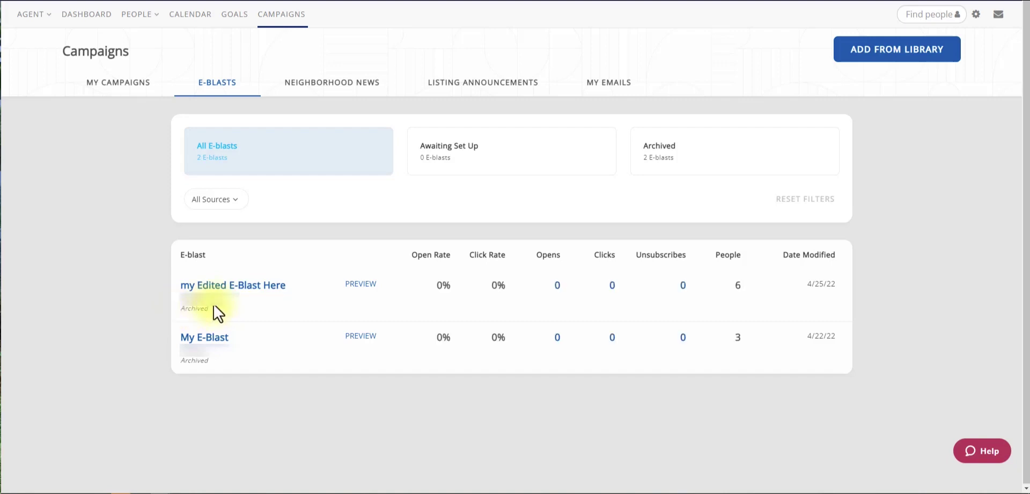
{"action": "double_click", "coordinate": [184, 308]}
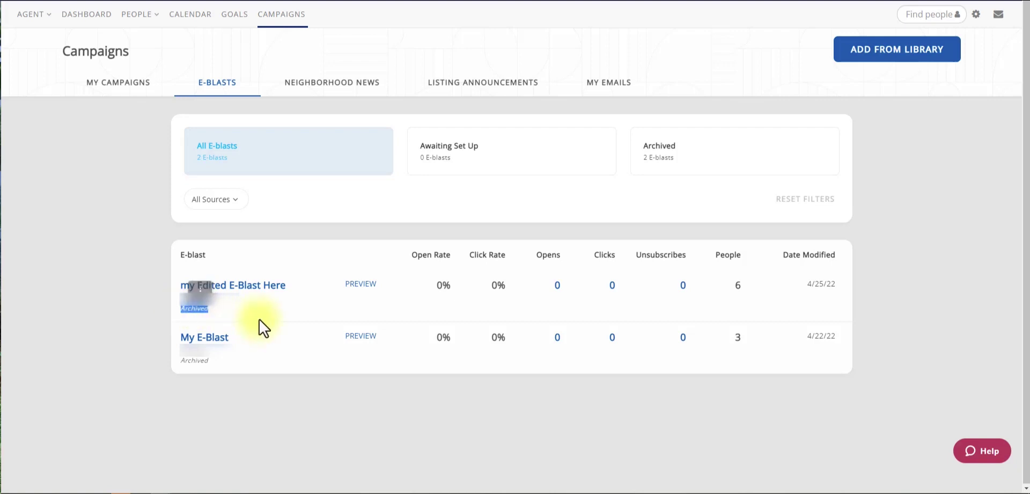
{"action": "left_click", "coordinate": [144, 334]}
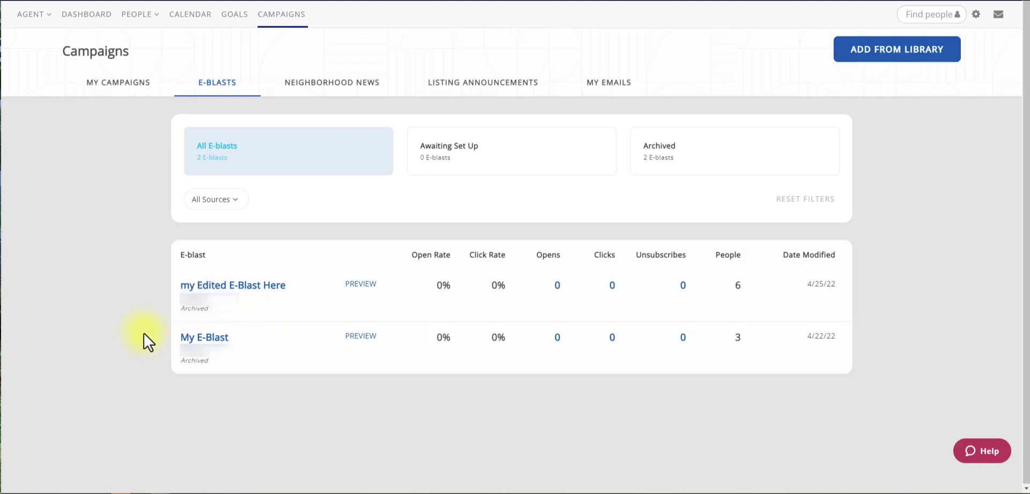